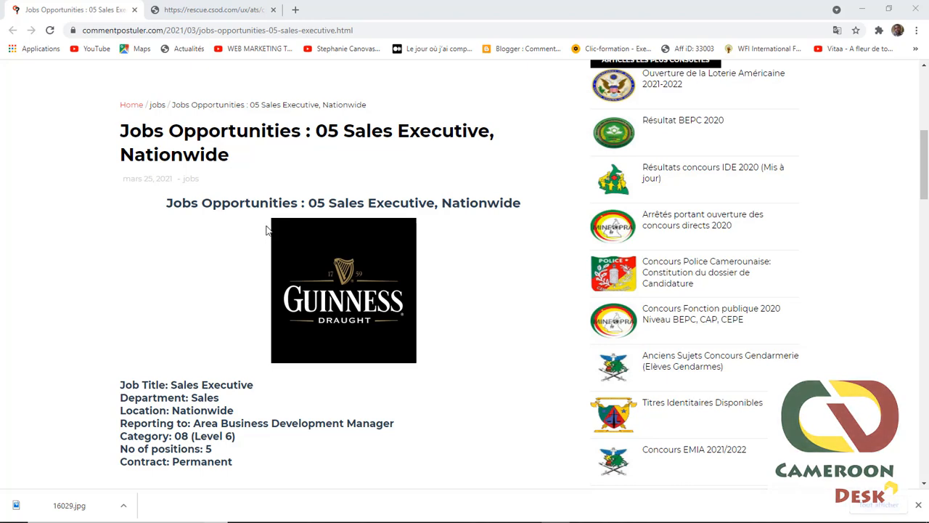
scroll(243, 258, "down", 4)
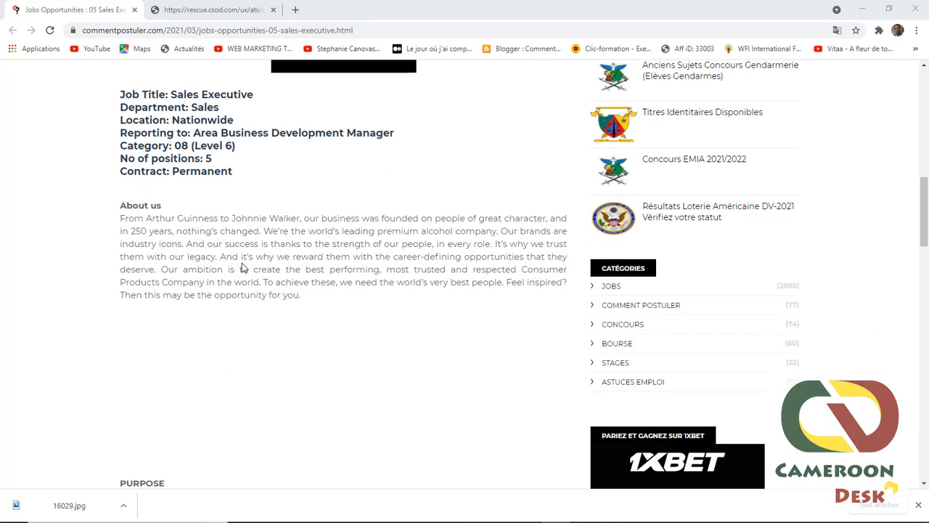
scroll(243, 263, "down", 4)
scroll(245, 269, "down", 2)
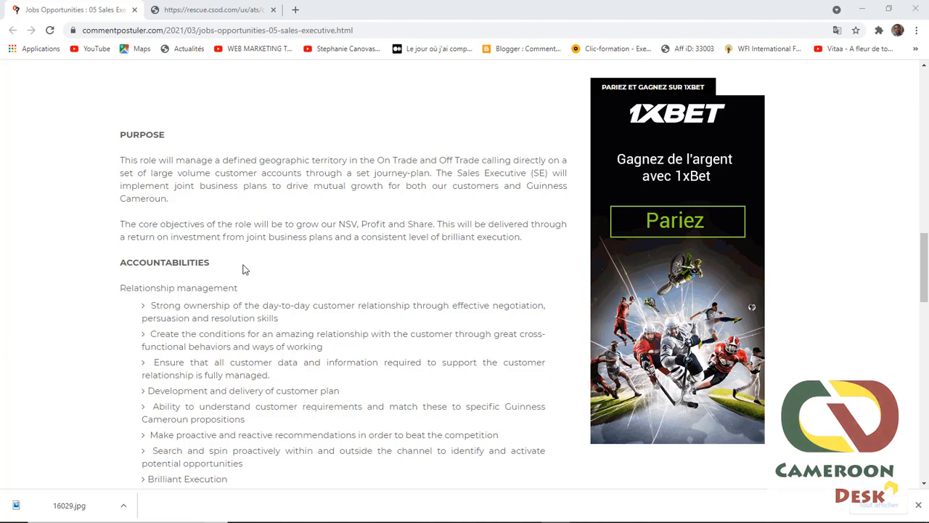
scroll(245, 268, "down", 5)
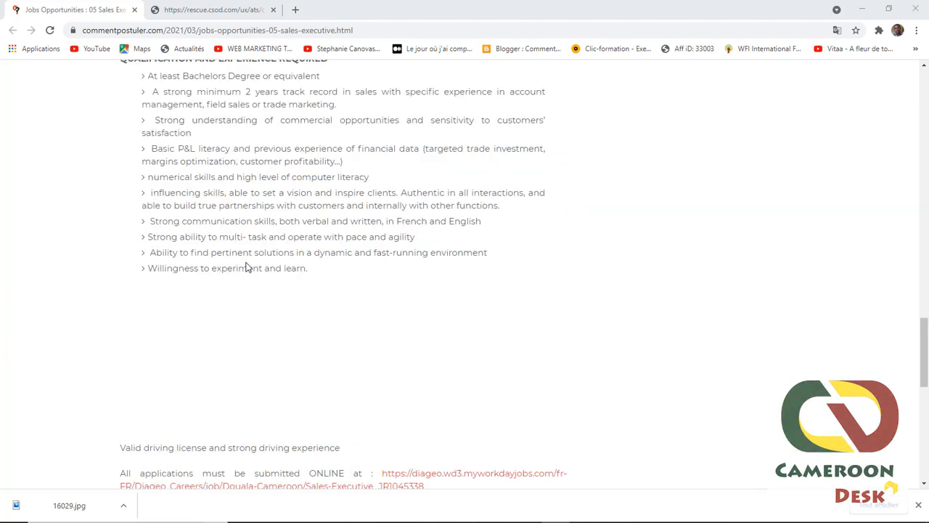
Step: Open the Diageo Workday posting for Sales Executive JR1045338 in Douala and review its details
left_click(438, 476)
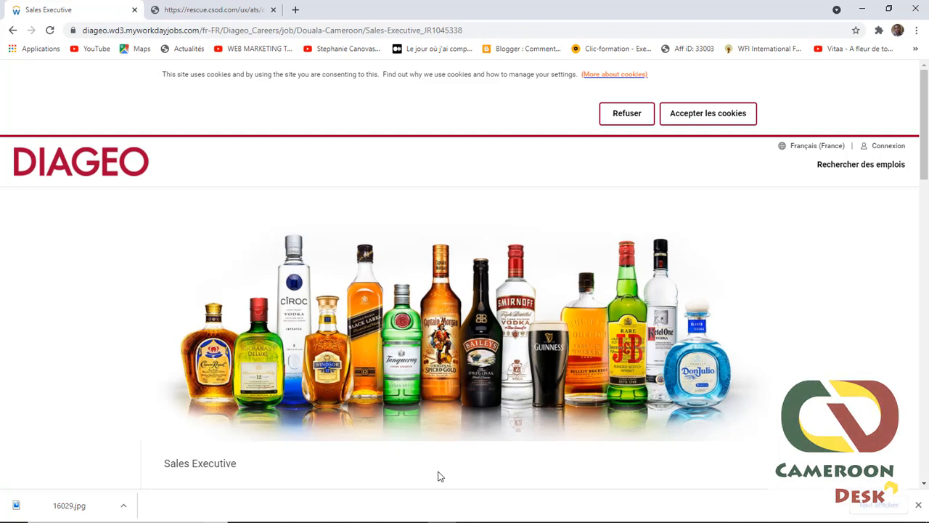
scroll(602, 228, "down", 3)
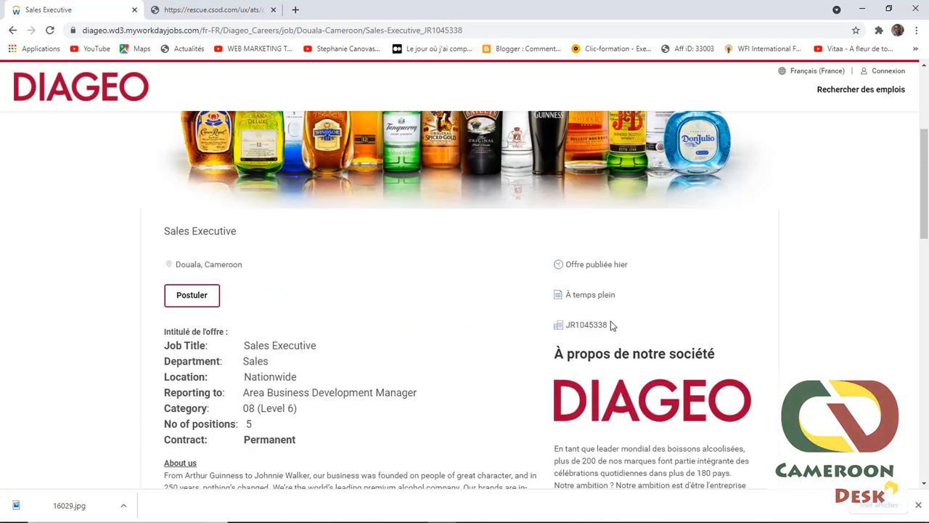
scroll(267, 329, "down", 1)
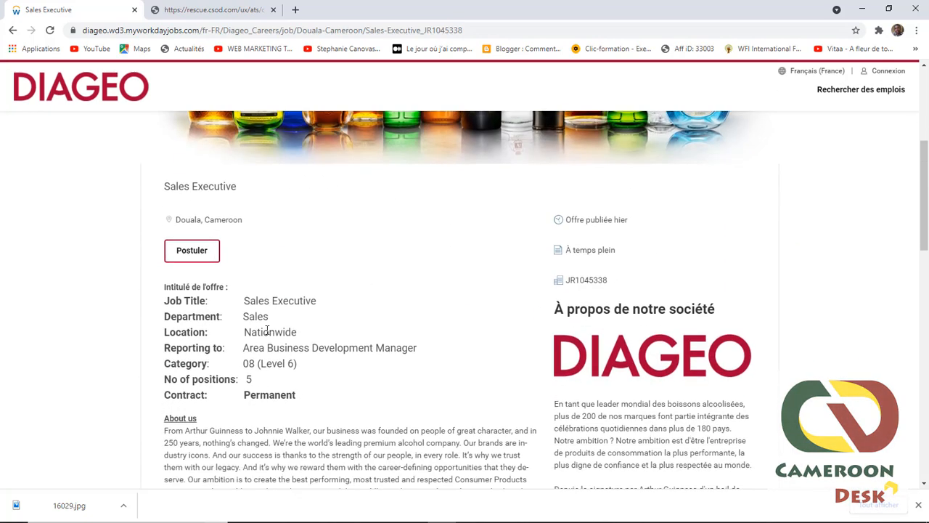
scroll(268, 329, "down", 1)
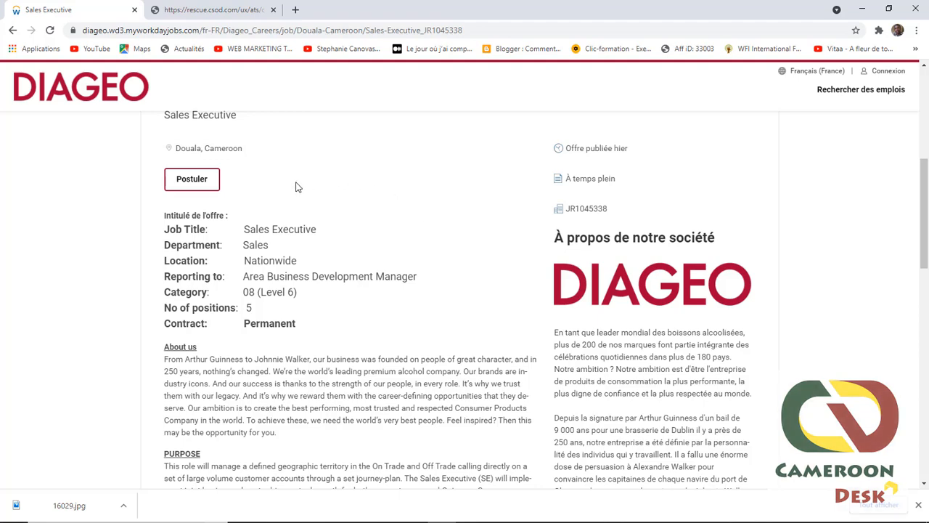
scroll(269, 211, "up", 1)
scroll(269, 217, "up", 1)
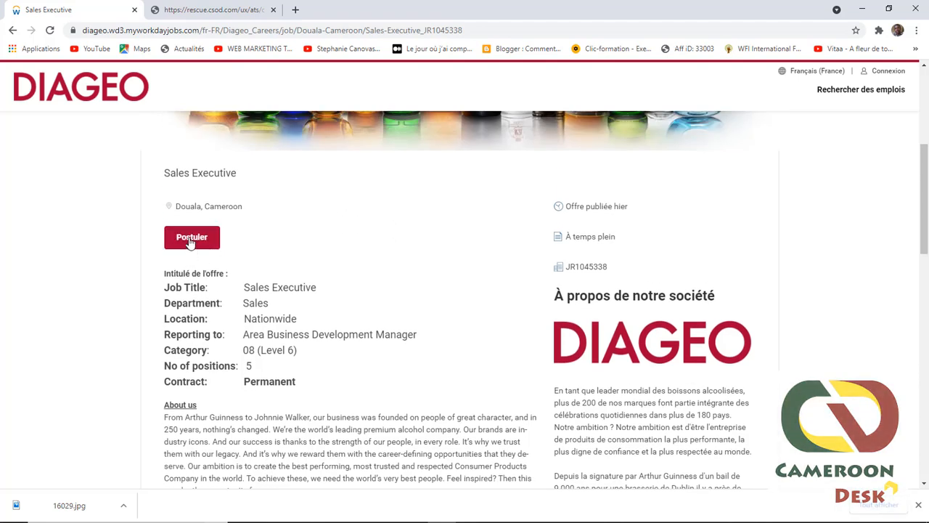
Step: Apply to the Sales Executive job, choosing Postuler manuellement
left_click(188, 239)
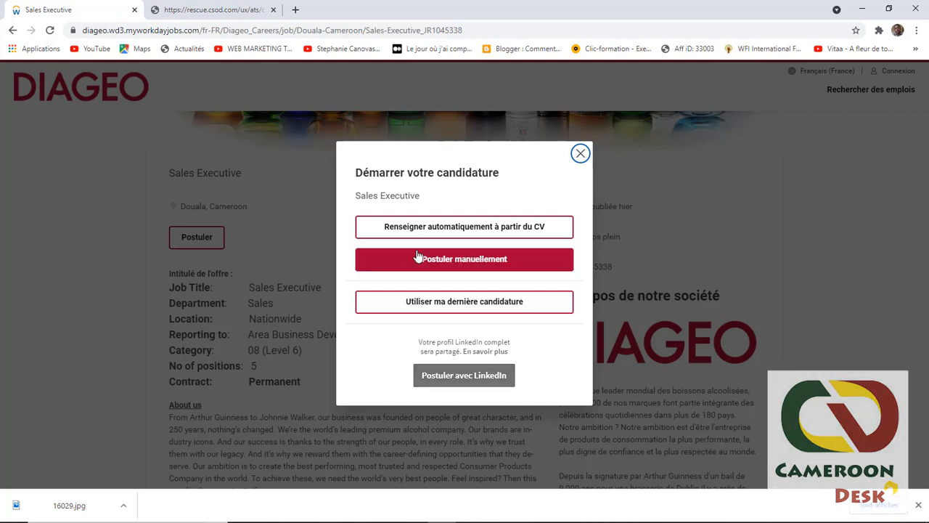
left_click(443, 265)
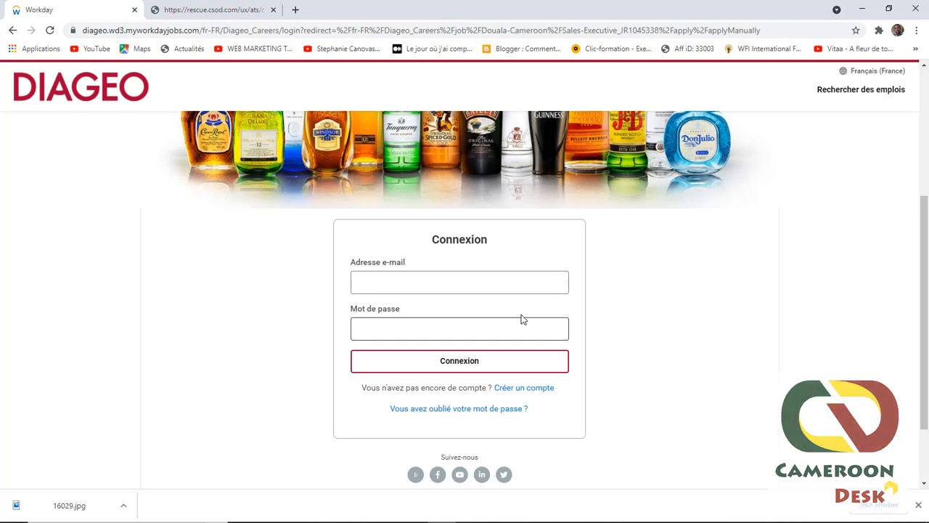
Step: Create a candidate account with an e-mail and matching password, accepting the terms
left_click(521, 389)
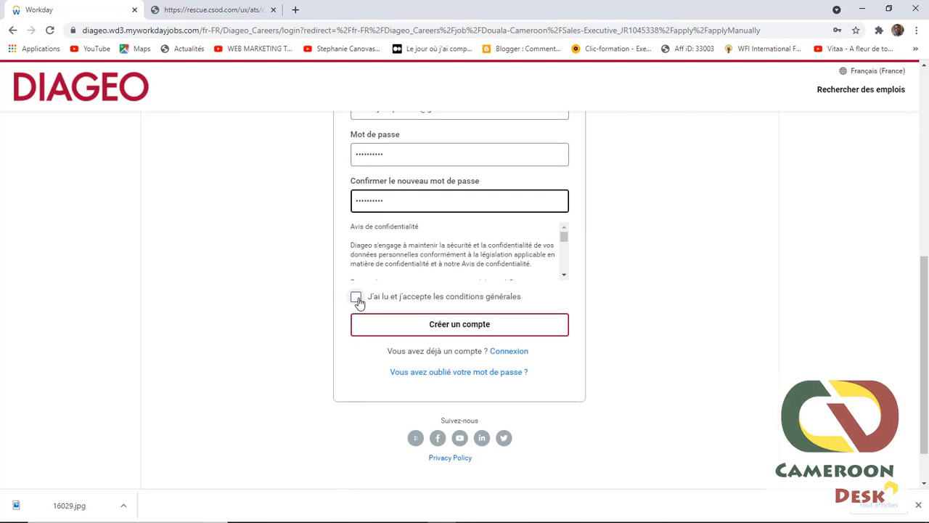
left_click(356, 298)
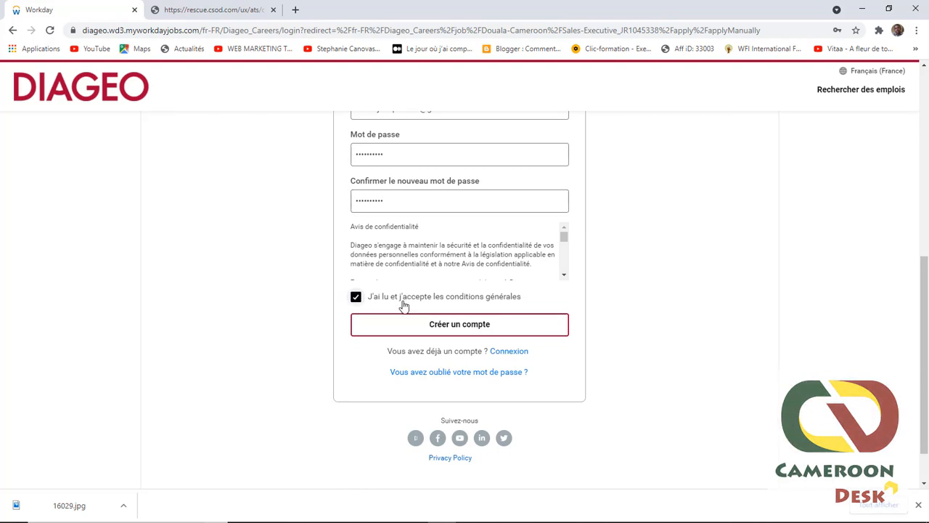
left_click(451, 328)
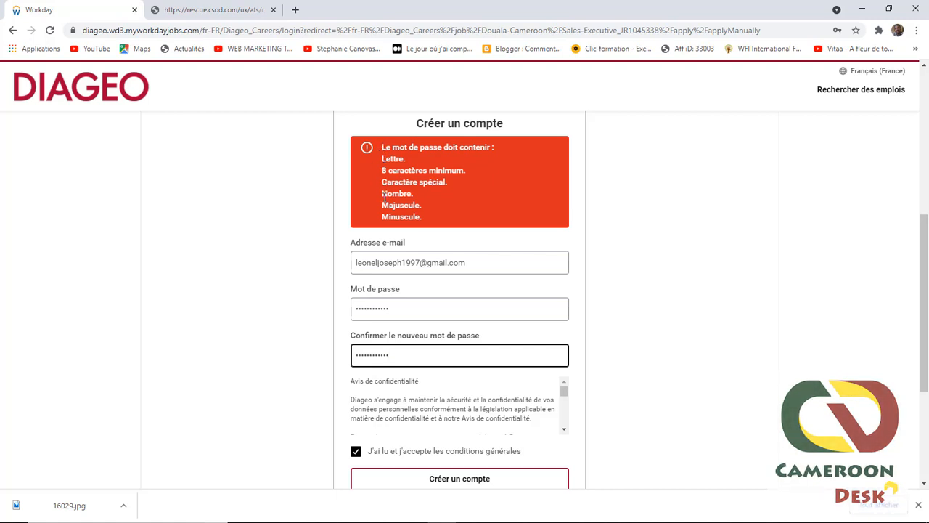
left_click(459, 478)
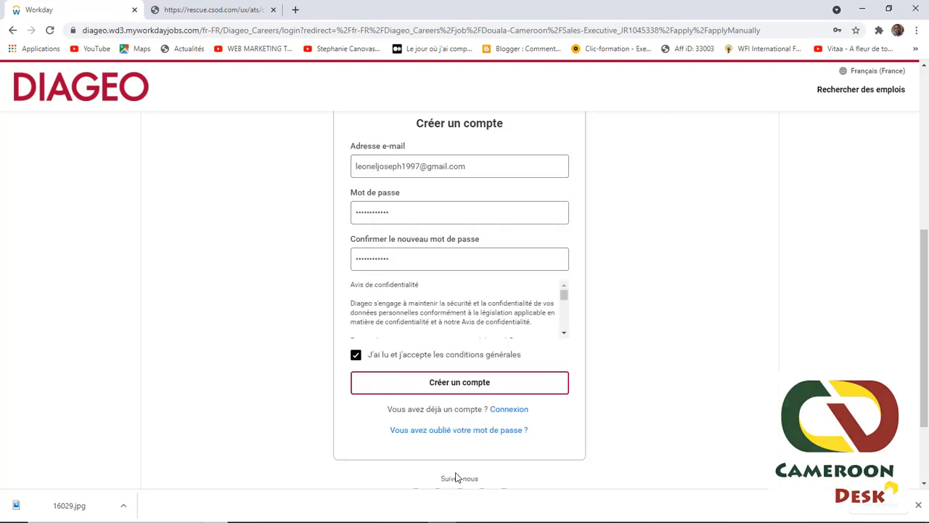
left_click(436, 380)
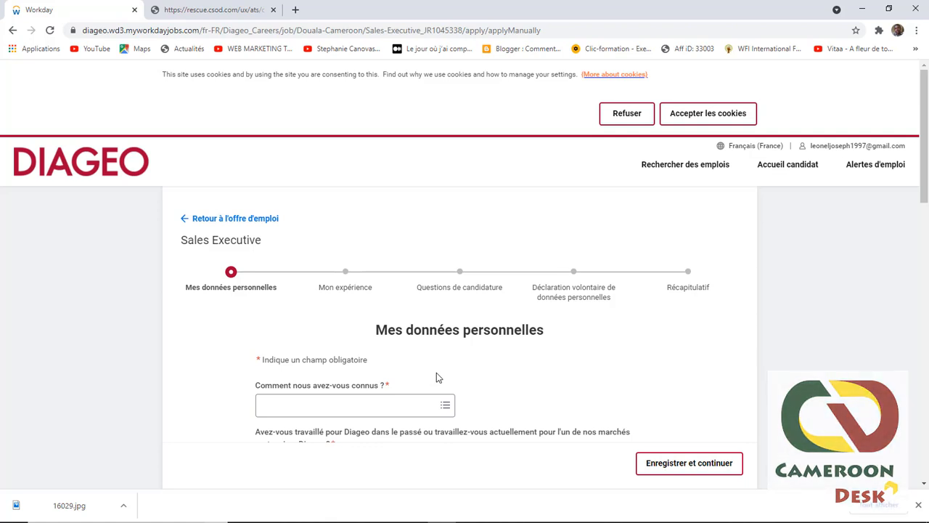
Step: Set how you heard of Diageo to the Job Board source Career Builder
scroll(384, 387, "down", 1)
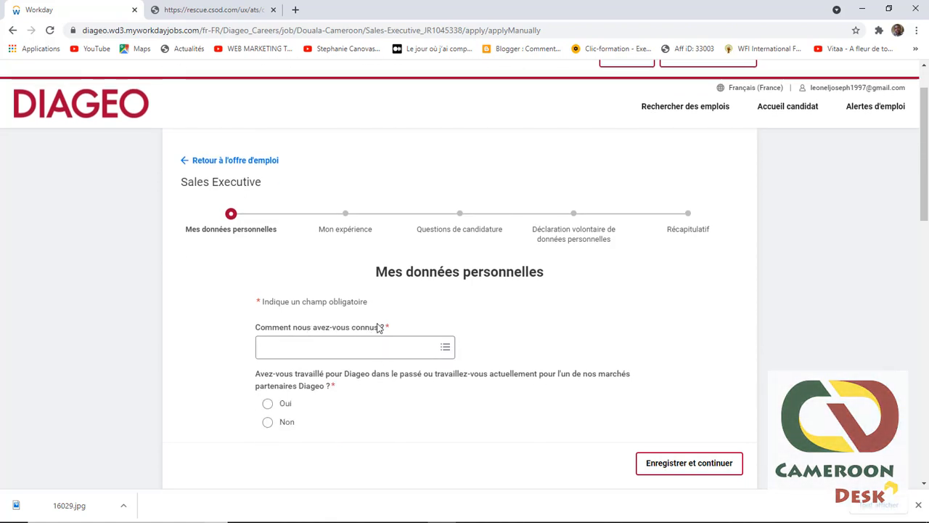
left_click(445, 349)
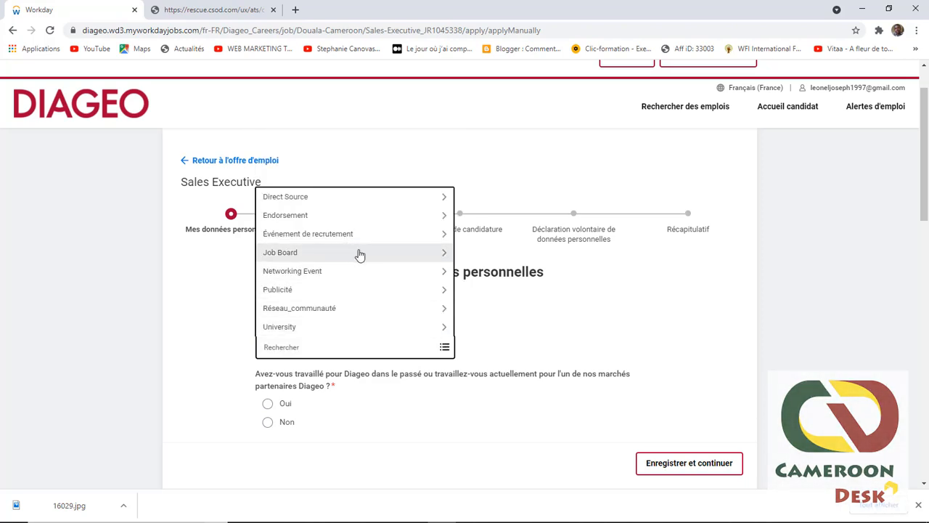
left_click(360, 255)
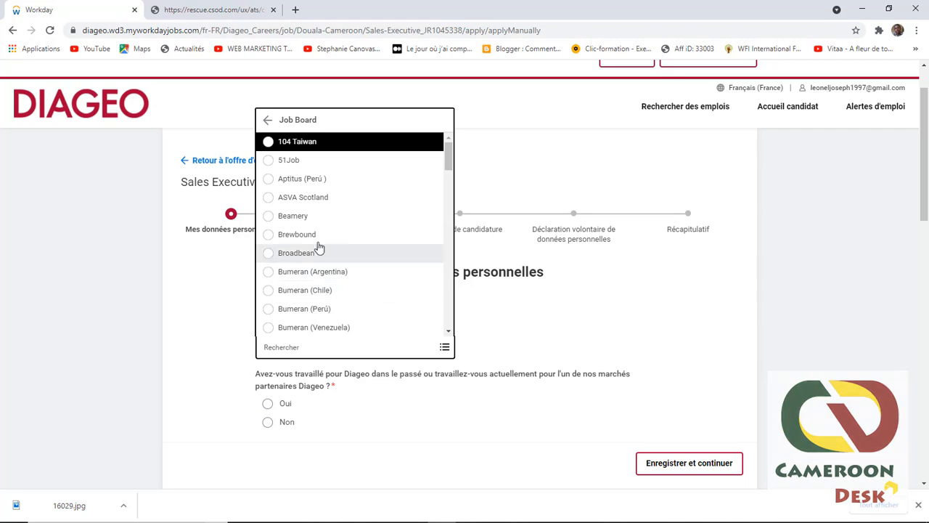
scroll(317, 272, "down", 4)
scroll(295, 266, "up", 2)
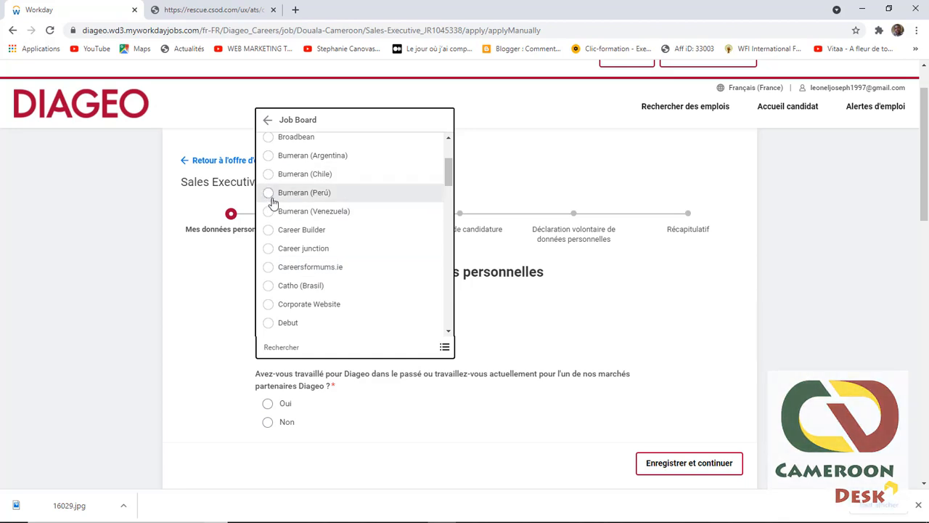
left_click(272, 234)
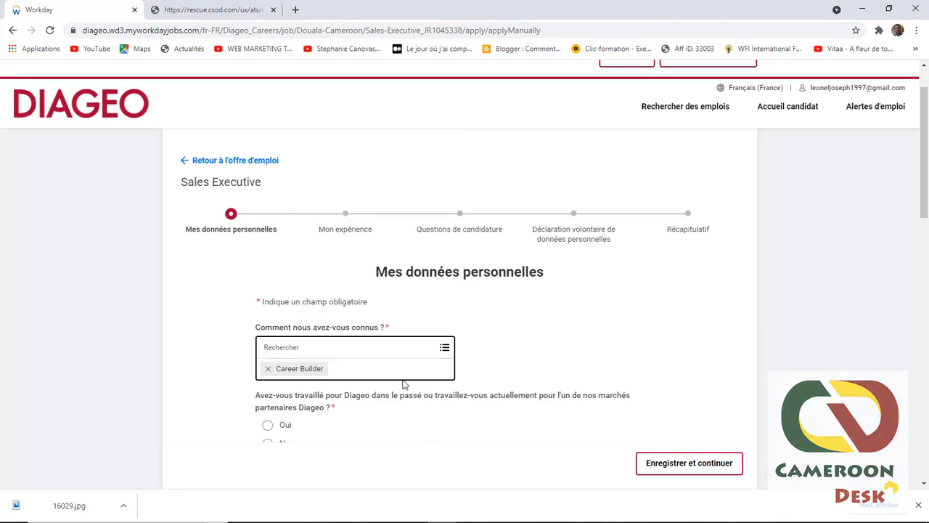
left_click(530, 330)
scroll(497, 367, "down", 3)
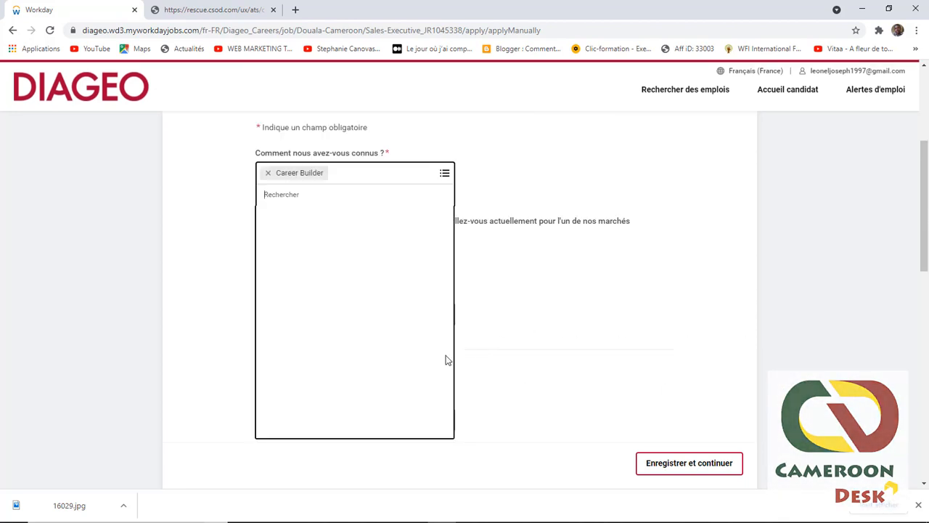
left_click(603, 271)
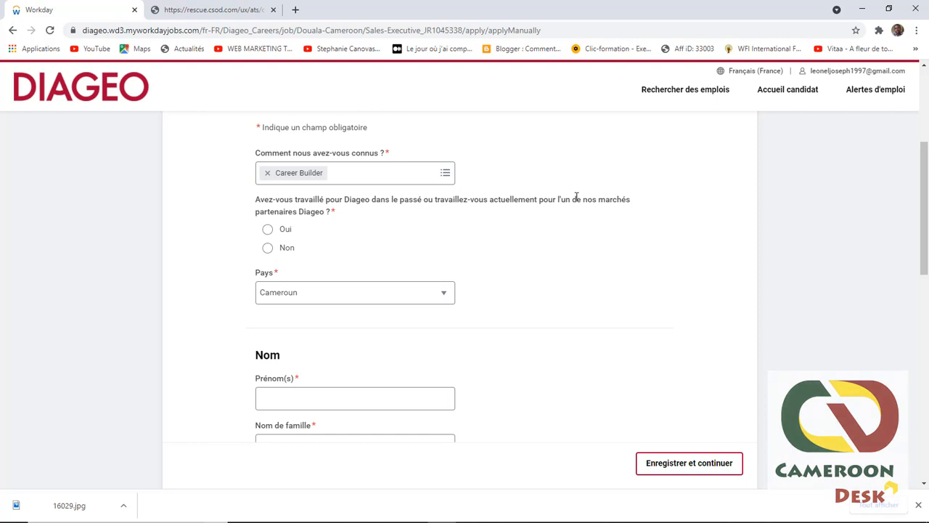
Step: Answer Non to previously working for Diageo and enter the applicant's first and family name
left_click(267, 248)
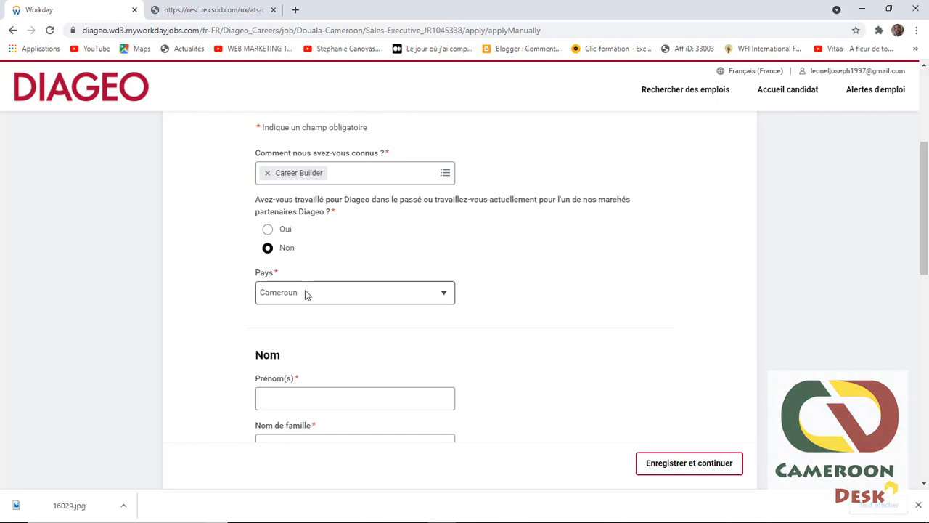
scroll(324, 342, "down", 1)
left_click(320, 338)
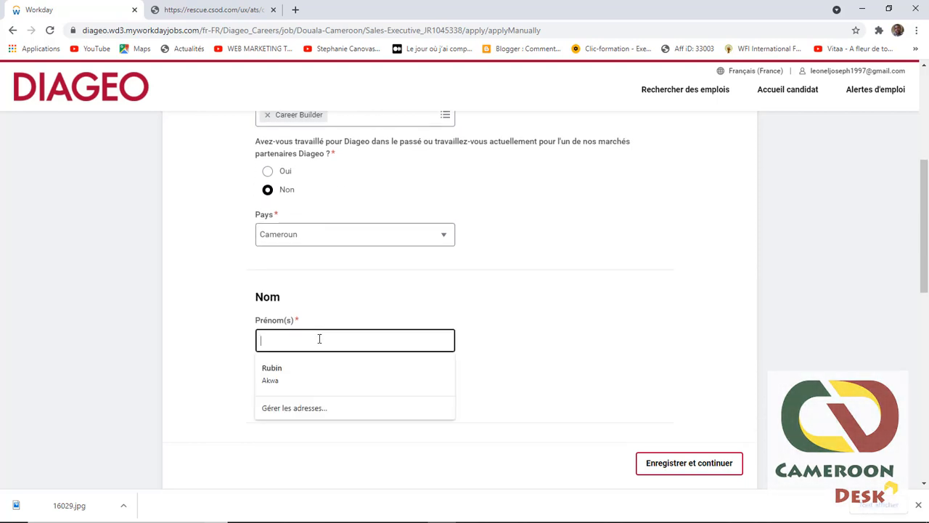
left_click(233, 346)
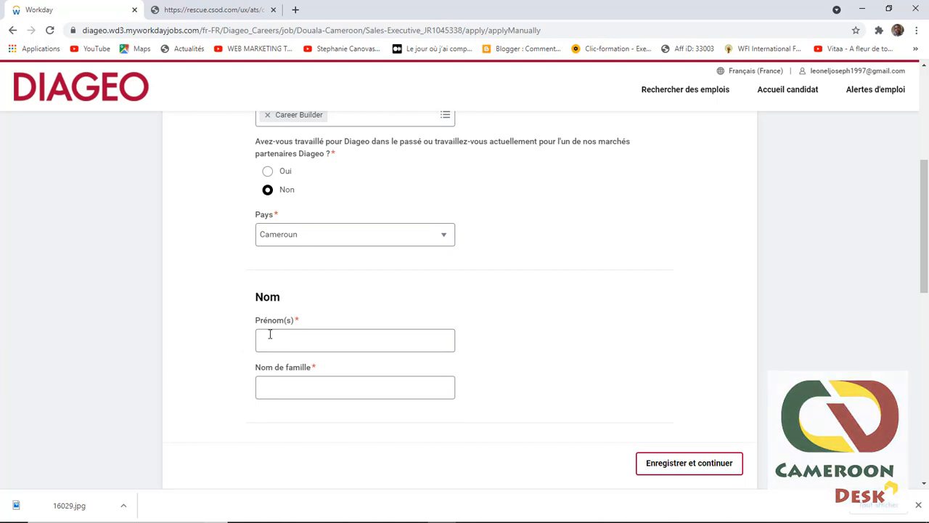
left_click(264, 339)
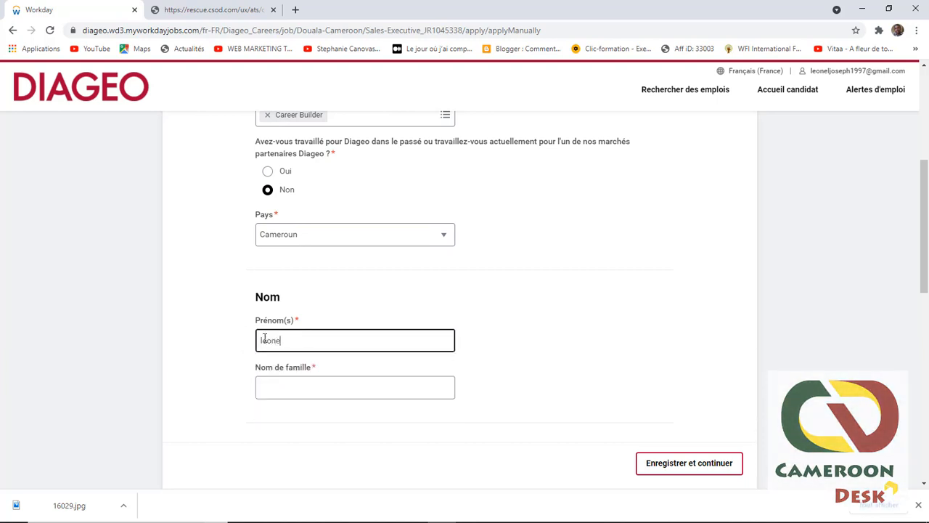
left_click(310, 390)
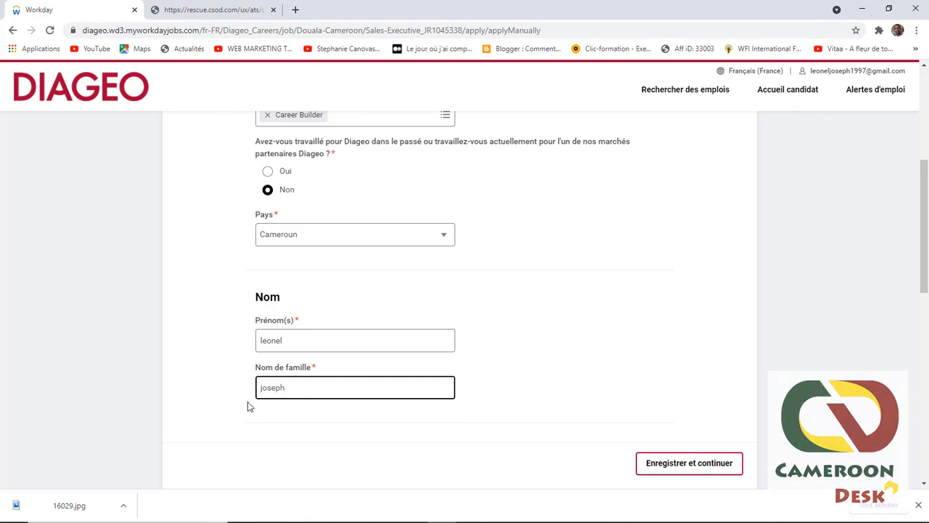
Step: Fill in the applicant's address line and city, then save to check for errors
scroll(442, 327, "down", 2)
left_click(324, 374)
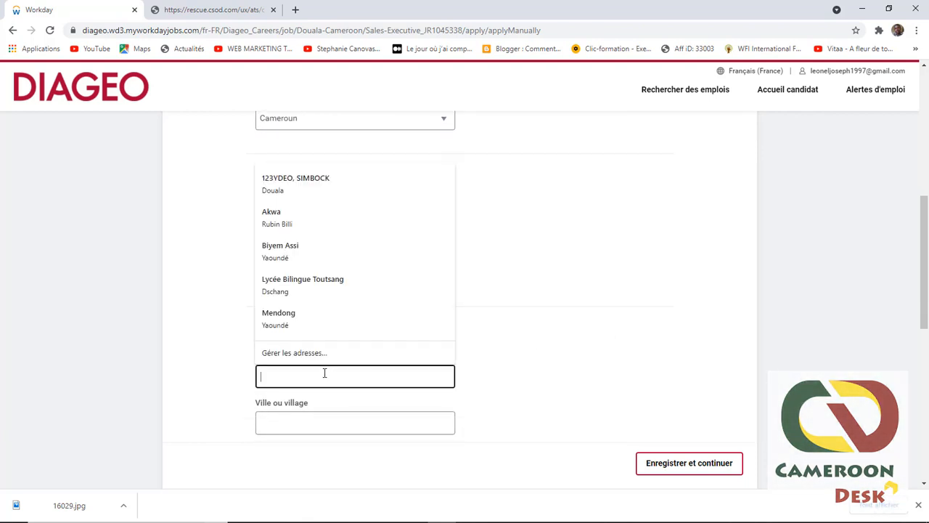
left_click(225, 338)
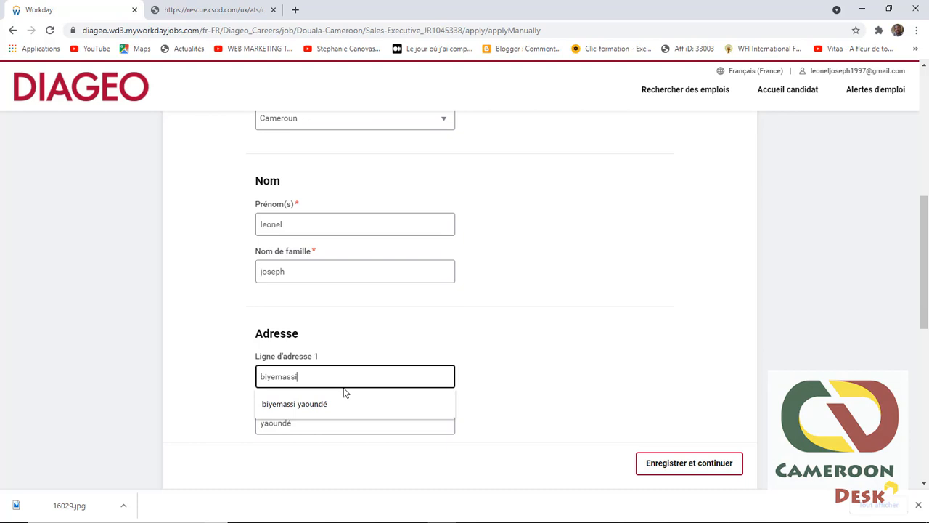
left_click(547, 387)
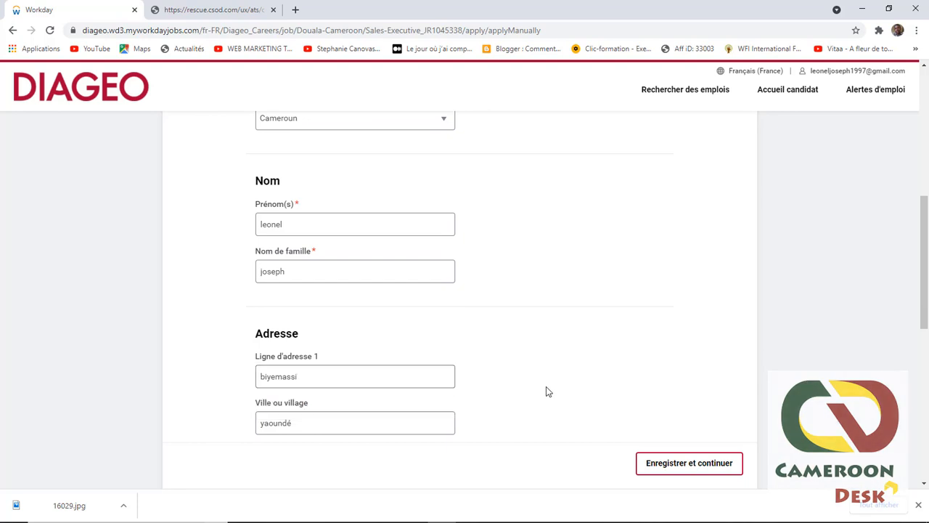
scroll(581, 407, "down", 2)
left_click(694, 461)
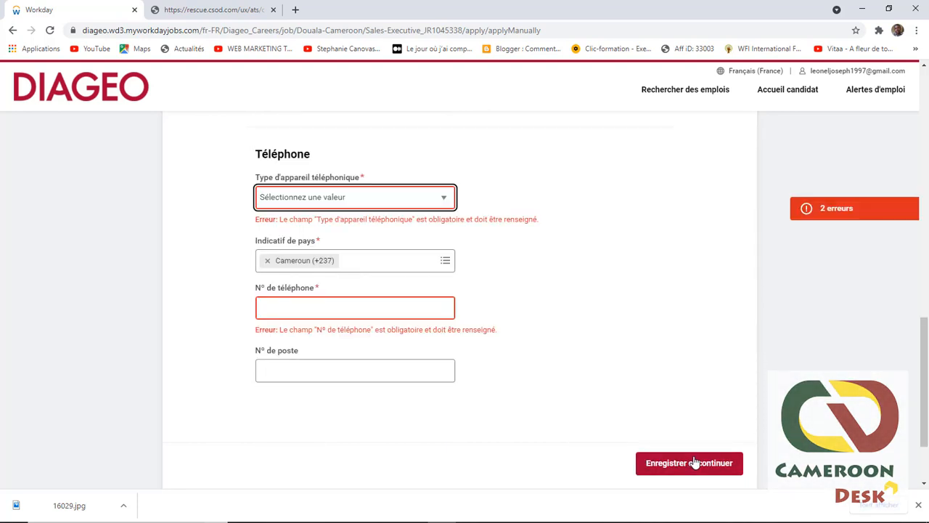
Step: Set the phone device type to Portable, enter the phone number, and save to continue
scroll(694, 462, "up", 1)
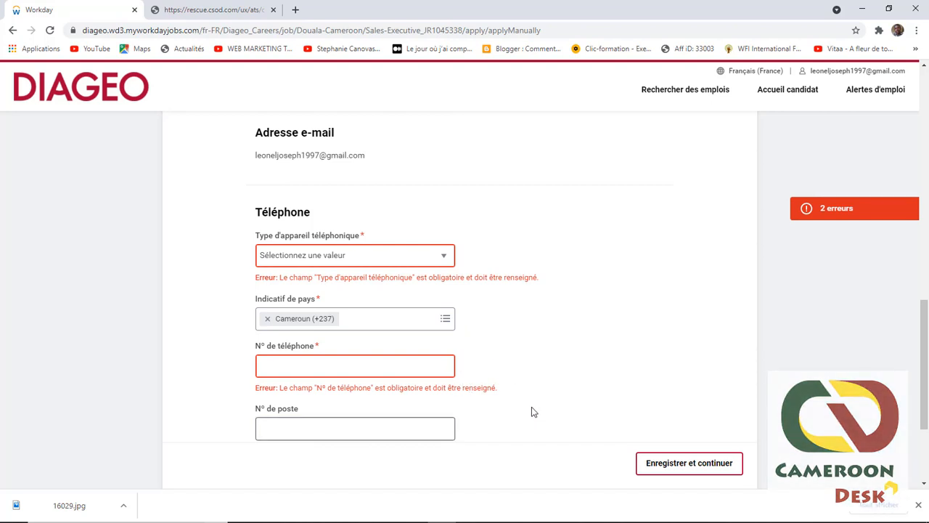
left_click(314, 254)
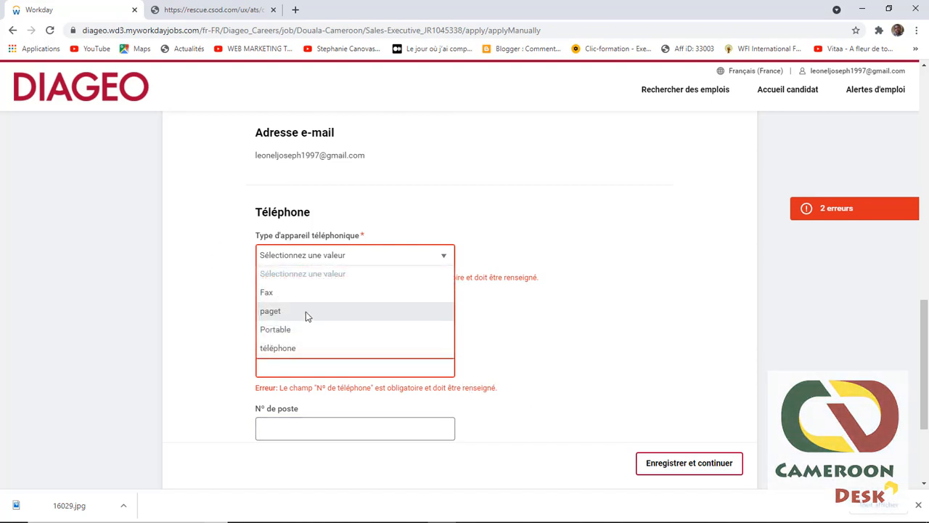
left_click(300, 330)
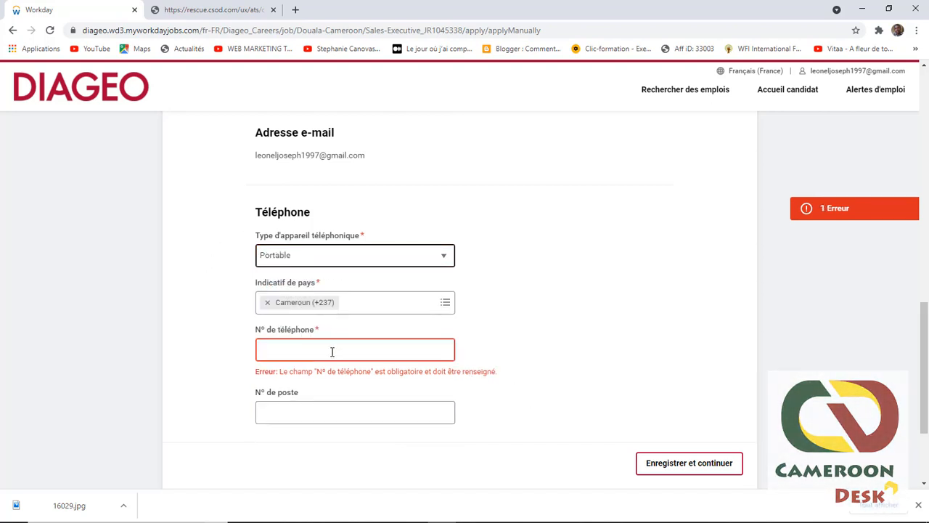
left_click(311, 346)
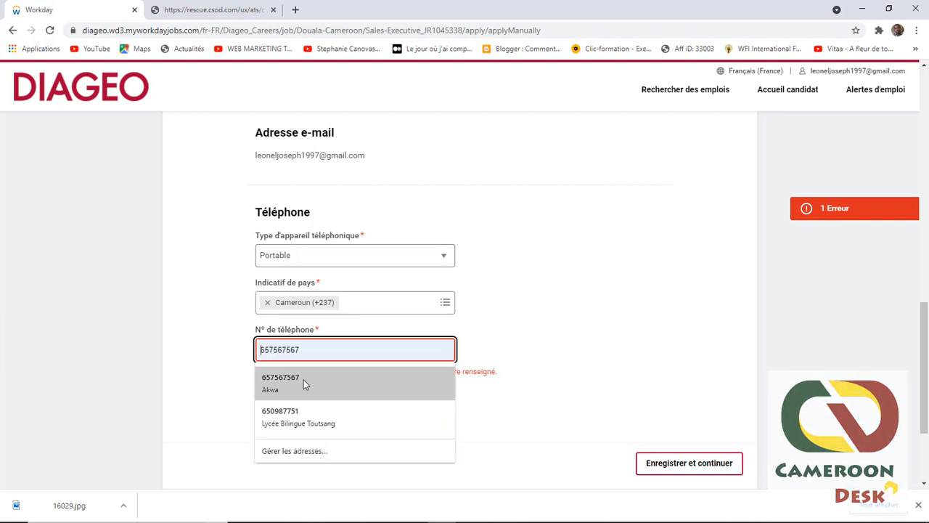
left_click(304, 380)
left_click(291, 382)
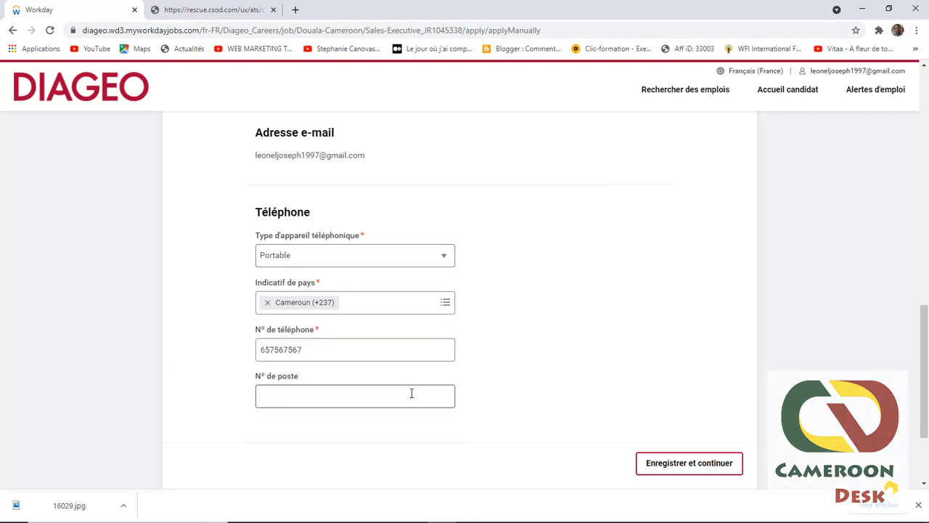
left_click(686, 465)
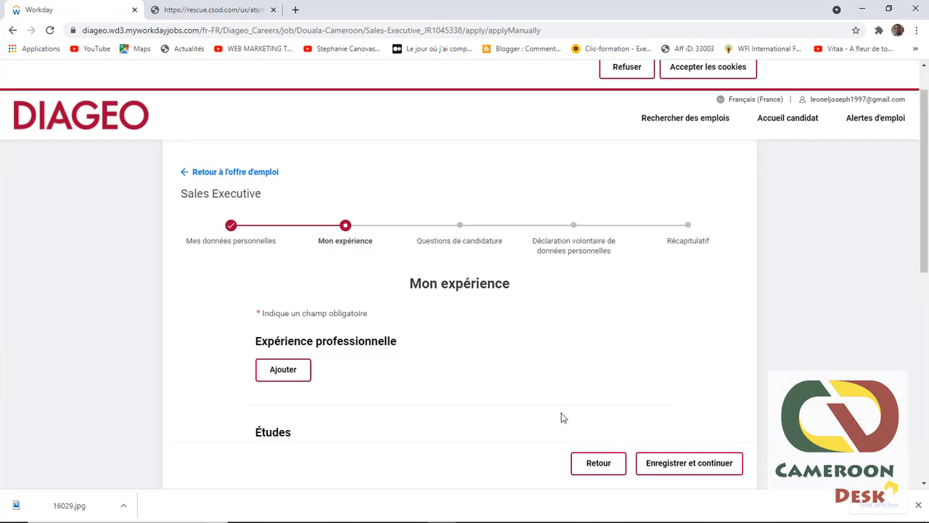
Step: Upload the CV file from the Images folder in the CV section
scroll(581, 312, "down", 2)
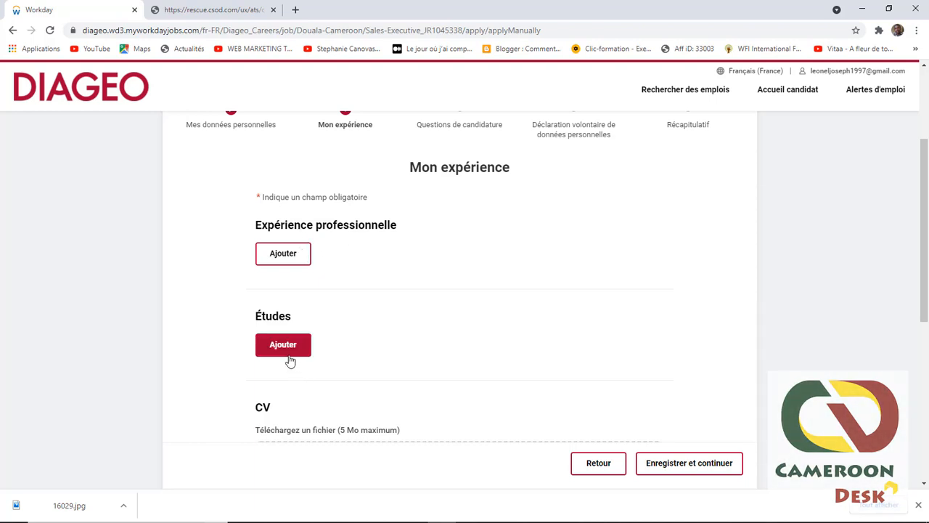
scroll(311, 406, "down", 2)
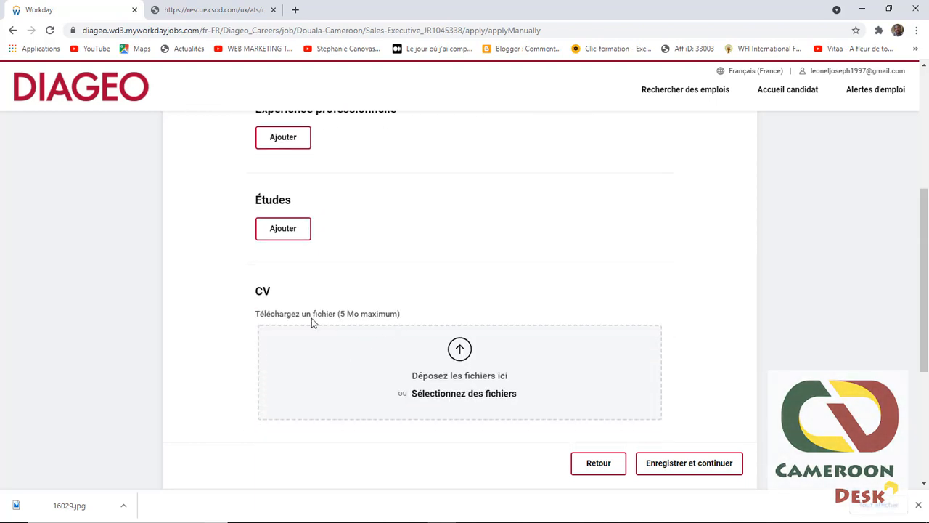
left_click(460, 351)
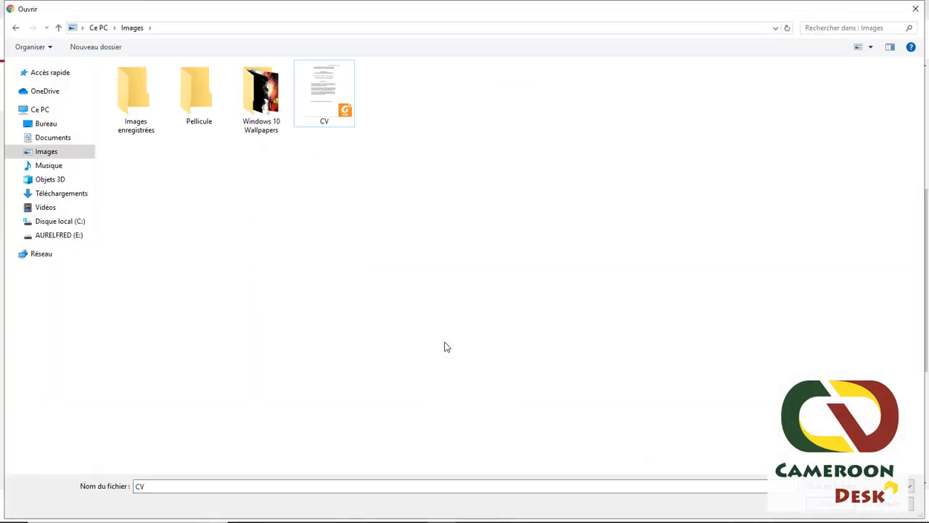
left_click(323, 97)
left_click(830, 503)
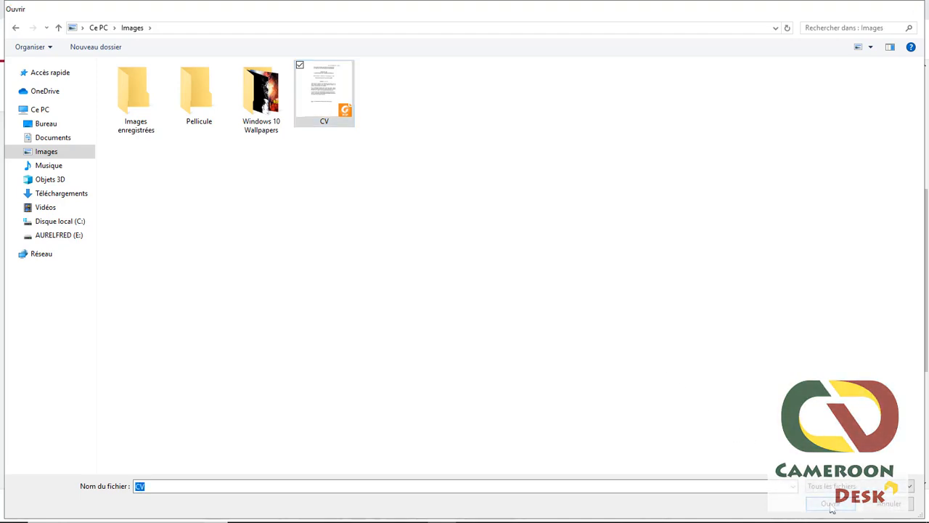
scroll(249, 181, "up", 3)
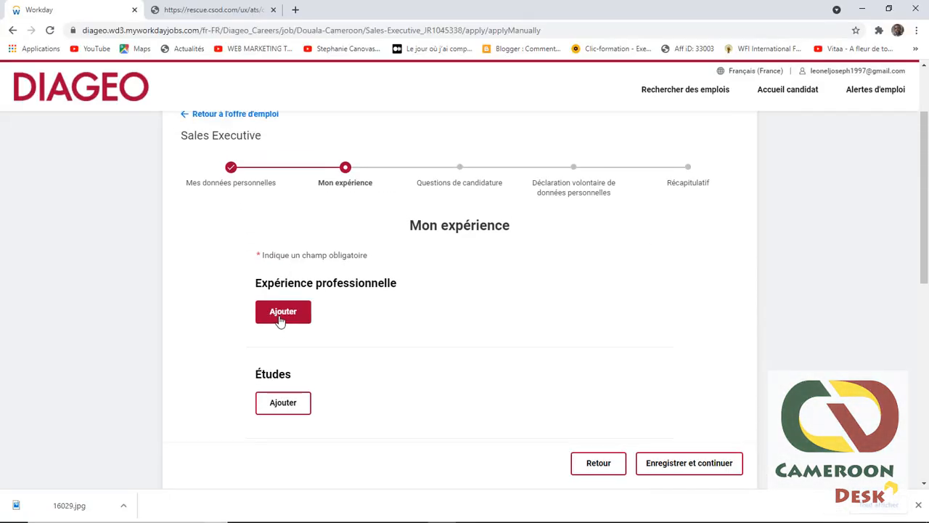
Step: Add work experience: Responsable Marketing at SICOCAM, Yaoundé, from 01/2020 to 02/2021
left_click(280, 319)
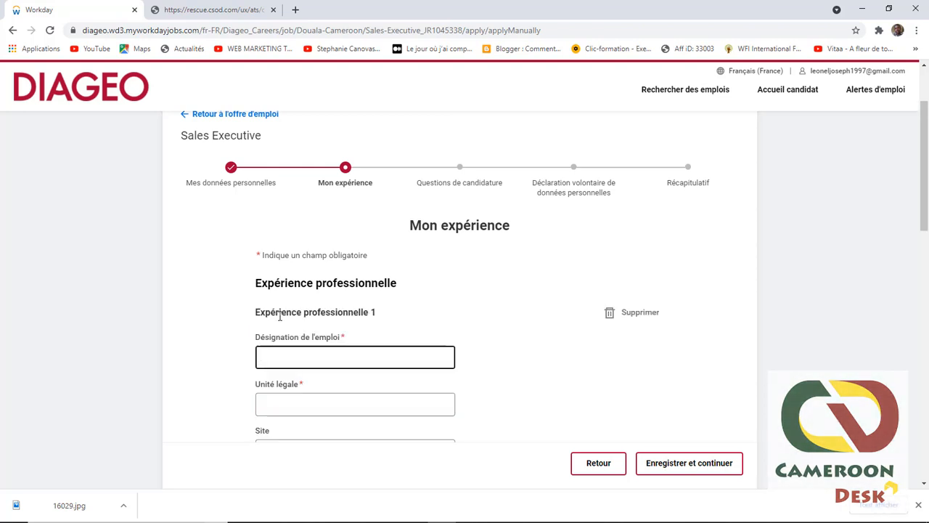
scroll(337, 371, "down", 3)
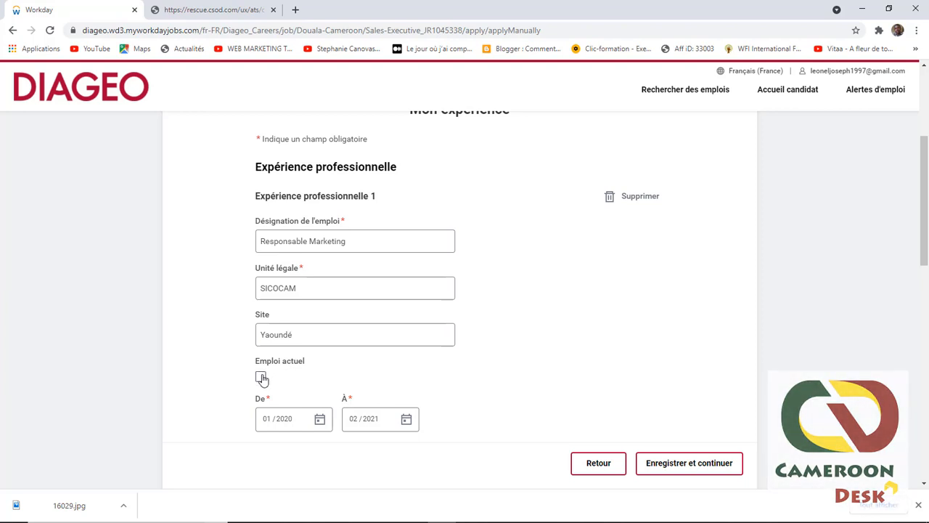
scroll(309, 323, "down", 2)
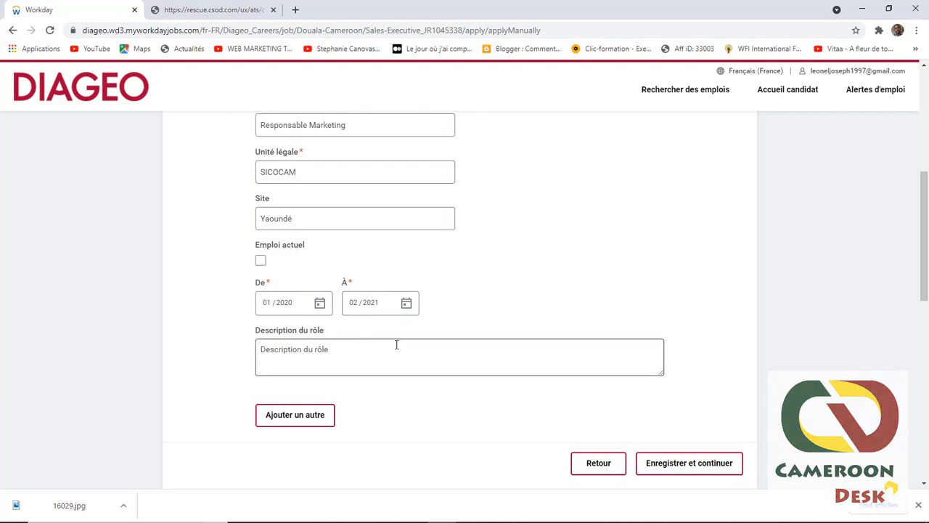
scroll(363, 284, "up", 2)
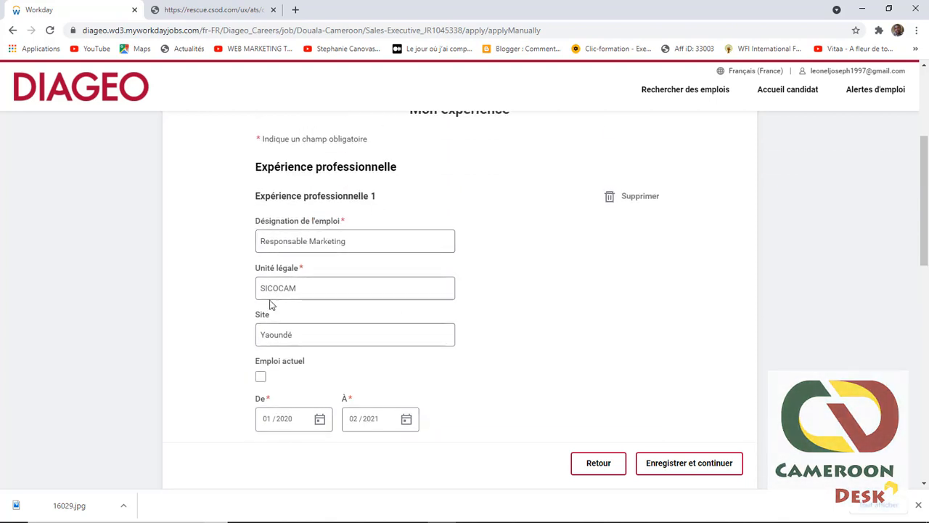
scroll(341, 305, "down", 5)
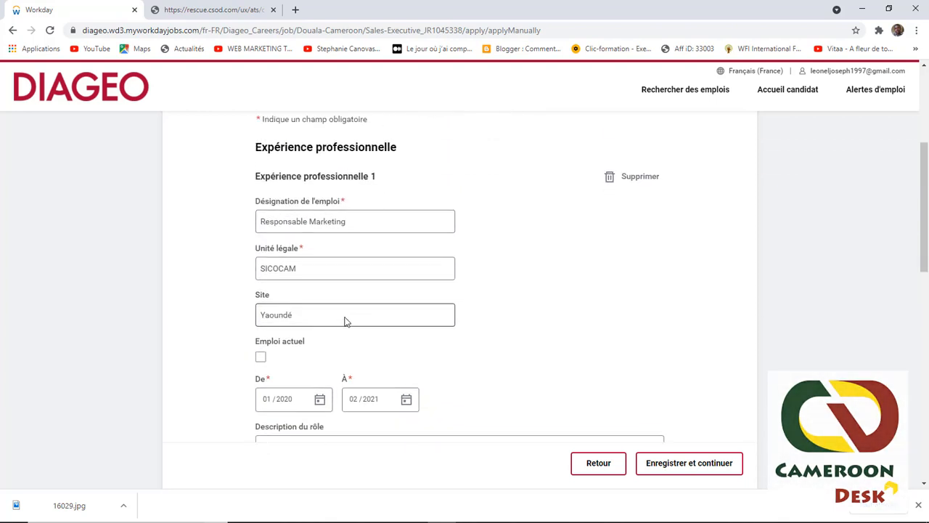
Step: Save the Mon expérience step, then go back to it from Questions de candidature
left_click(675, 471)
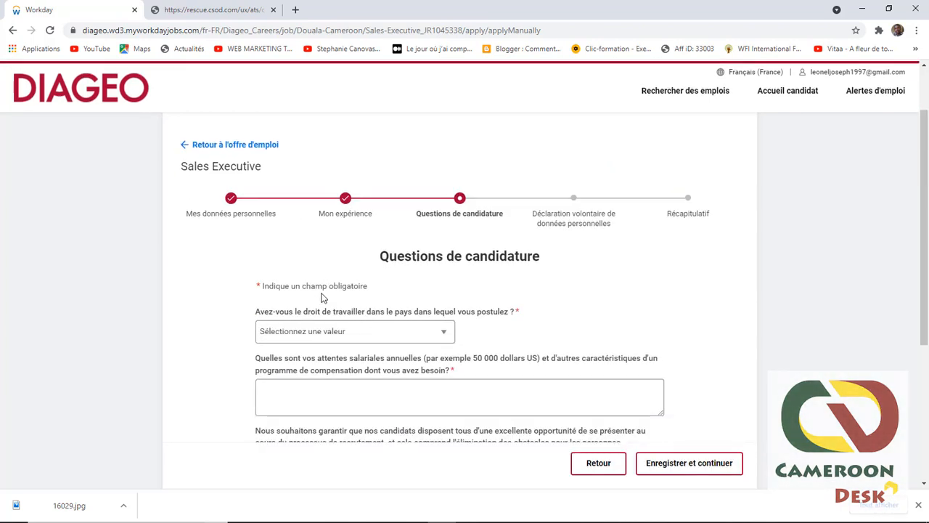
scroll(323, 294, "down", 3)
scroll(323, 289, "up", 3)
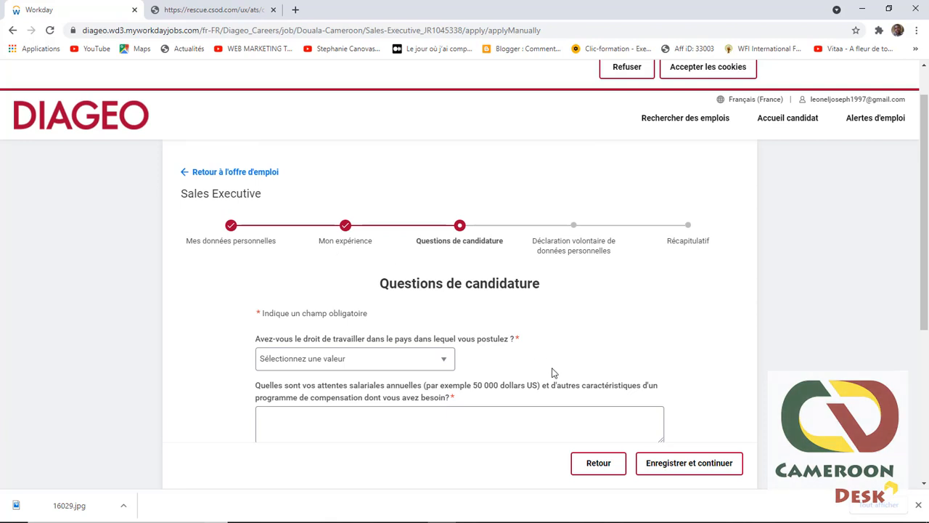
left_click(600, 468)
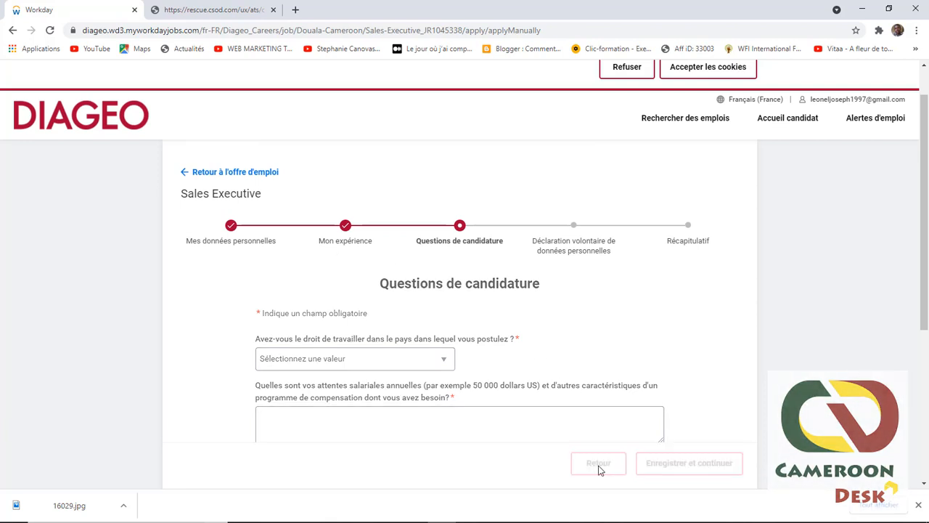
scroll(353, 326, "down", 4)
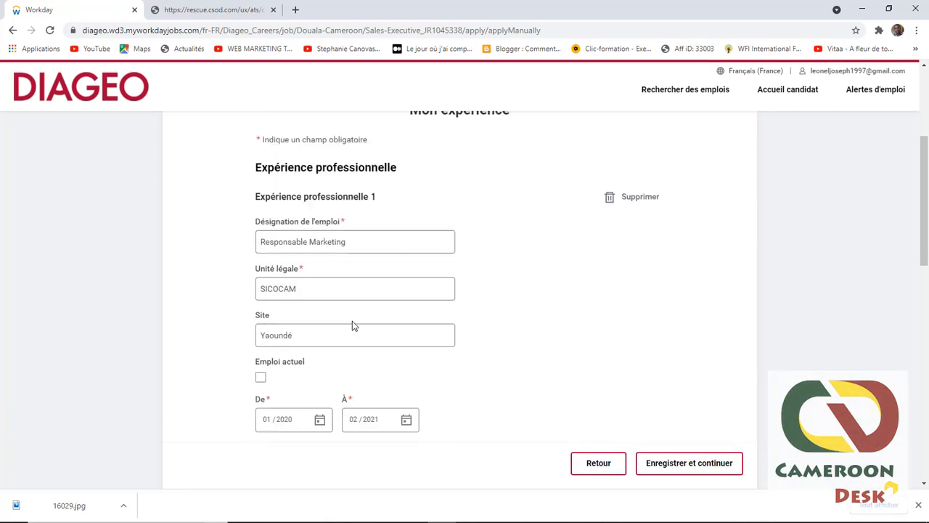
Step: Add an Études entry for UNIVERSITE DE YAOUNDE 1
scroll(305, 363, "down", 1)
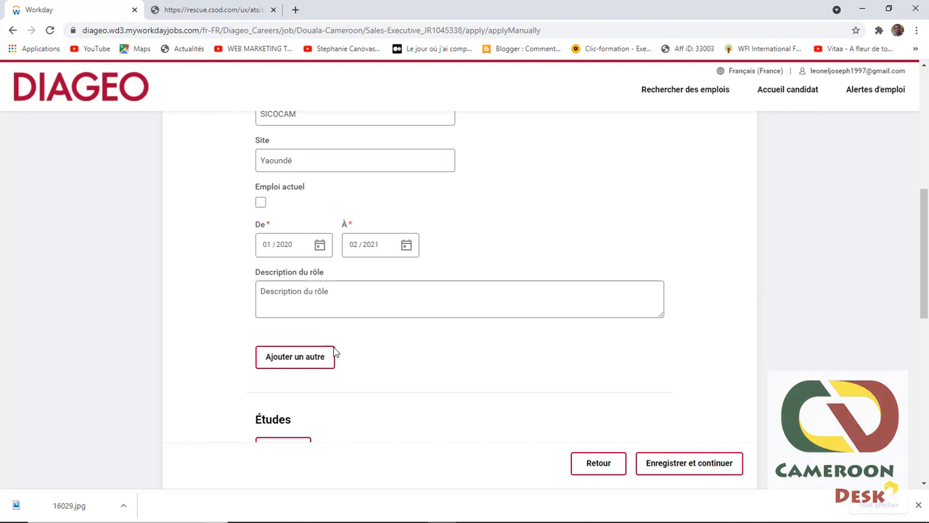
scroll(371, 322, "down", 2)
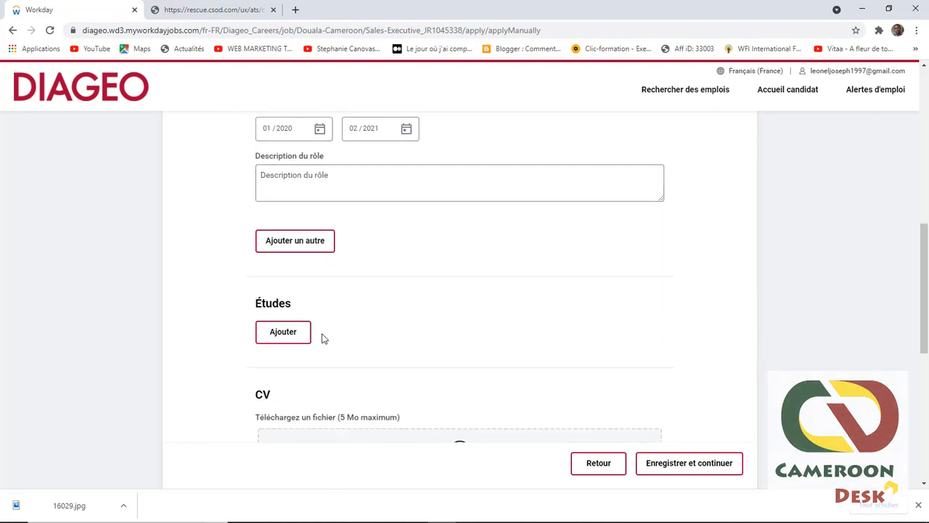
left_click(281, 338)
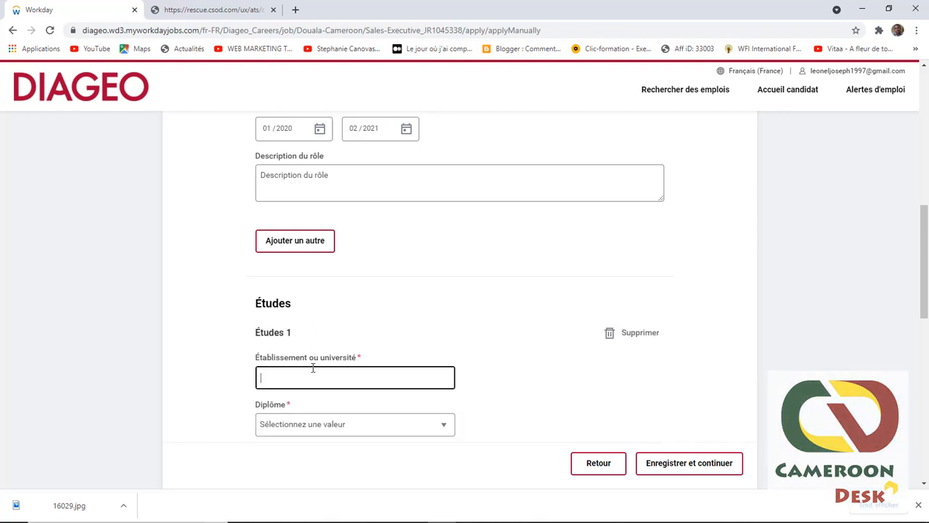
scroll(312, 368, "down", 3)
scroll(283, 205, "up", 1)
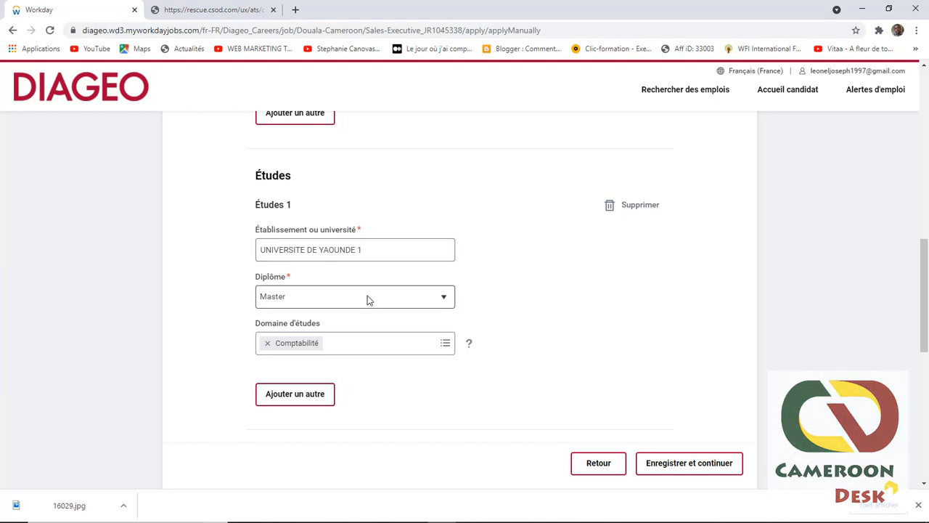
Step: Set the degree to Master and the field of study to Comptabilité
left_click(444, 296)
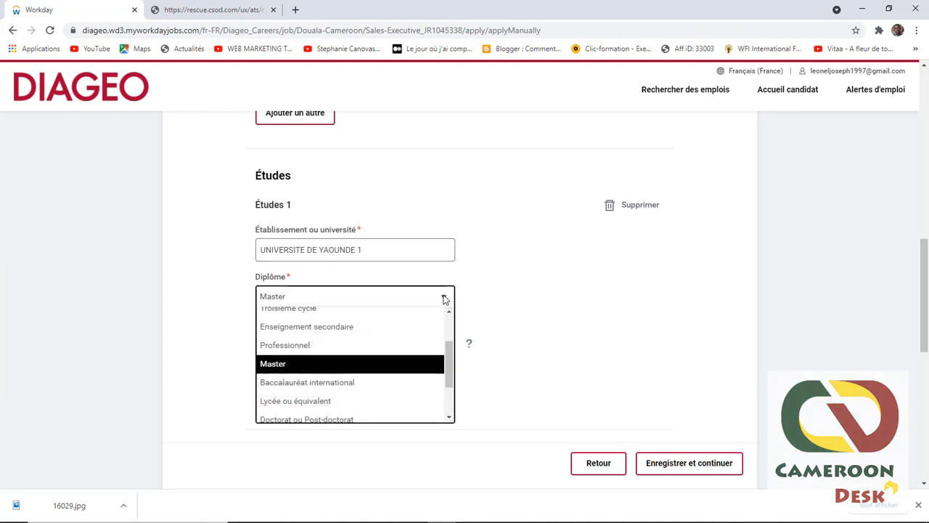
scroll(392, 363, "down", 3)
scroll(392, 363, "up", 4)
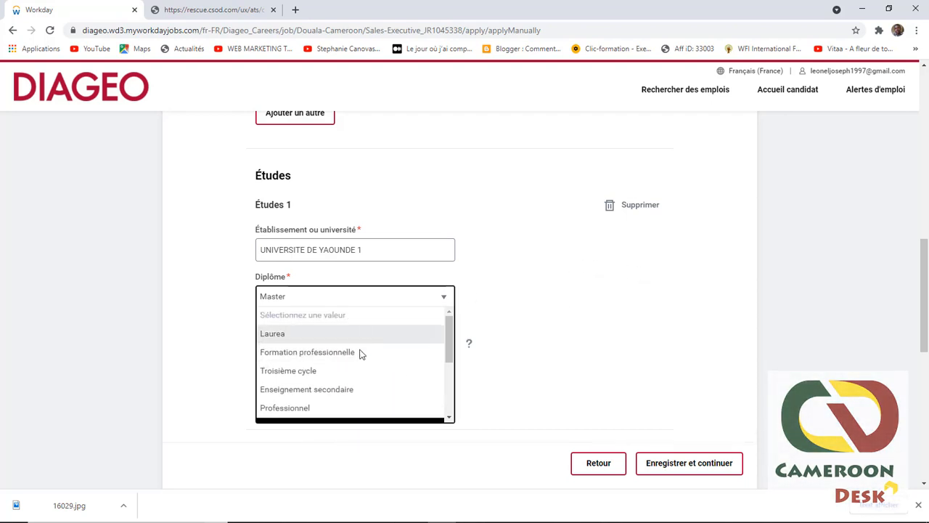
scroll(367, 369, "down", 3)
left_click(398, 306)
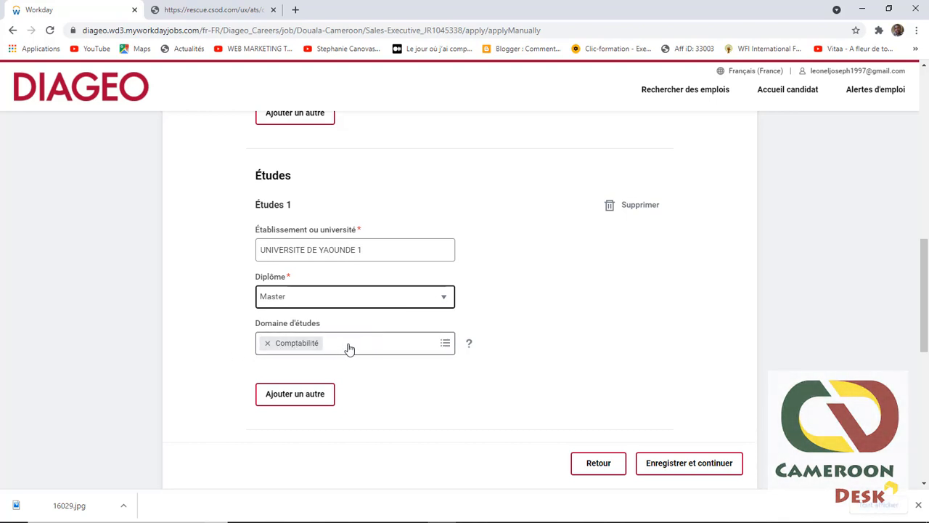
left_click(439, 348)
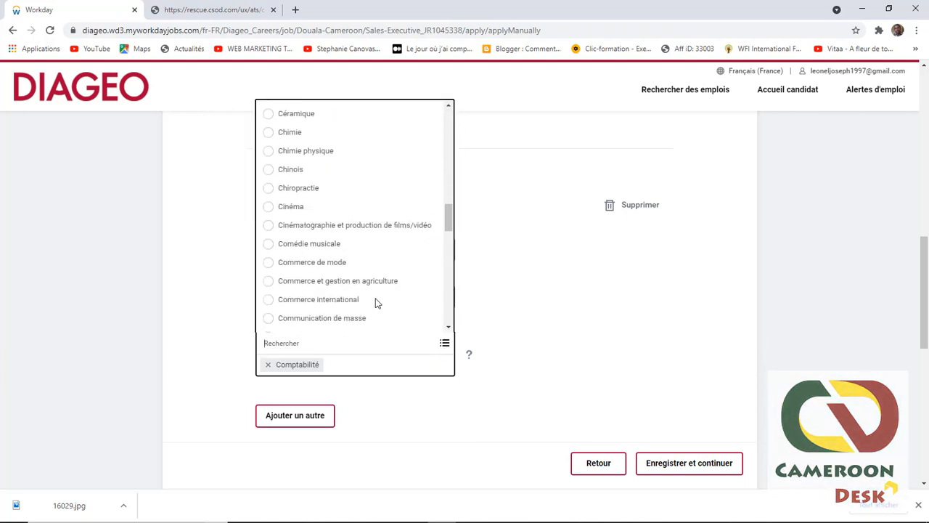
scroll(371, 302, "down", 6)
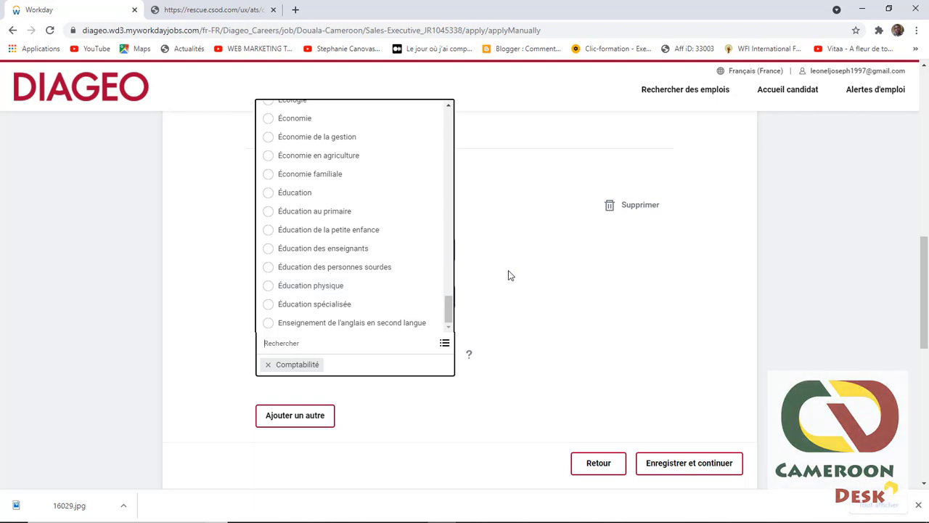
left_click(554, 282)
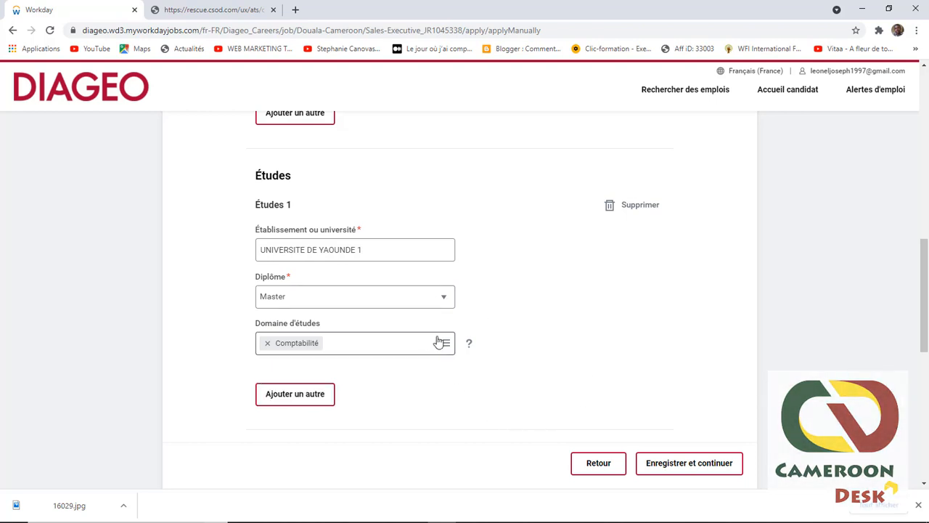
scroll(431, 356, "up", 3)
scroll(416, 299, "up", 4)
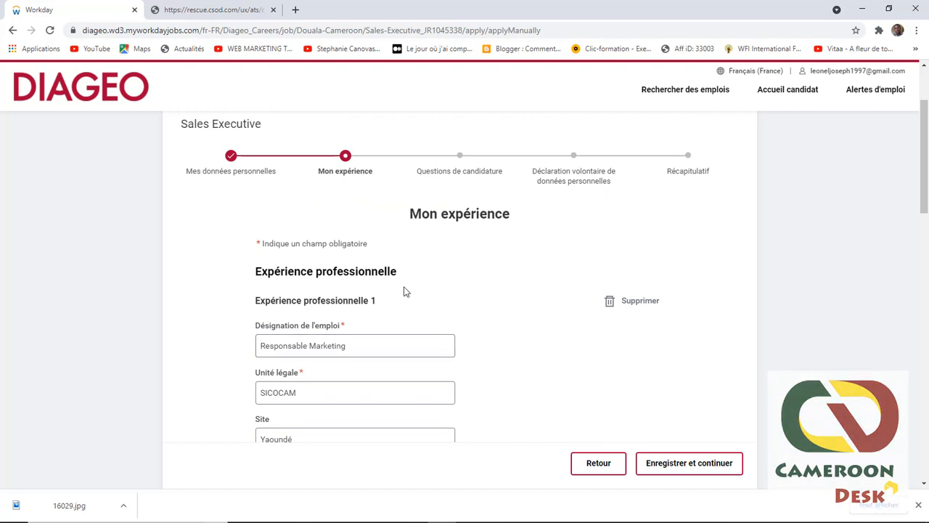
Step: Confirm CV.pdf is uploaded and save the Mon expérience step
scroll(404, 297, "down", 2)
scroll(404, 306, "down", 5)
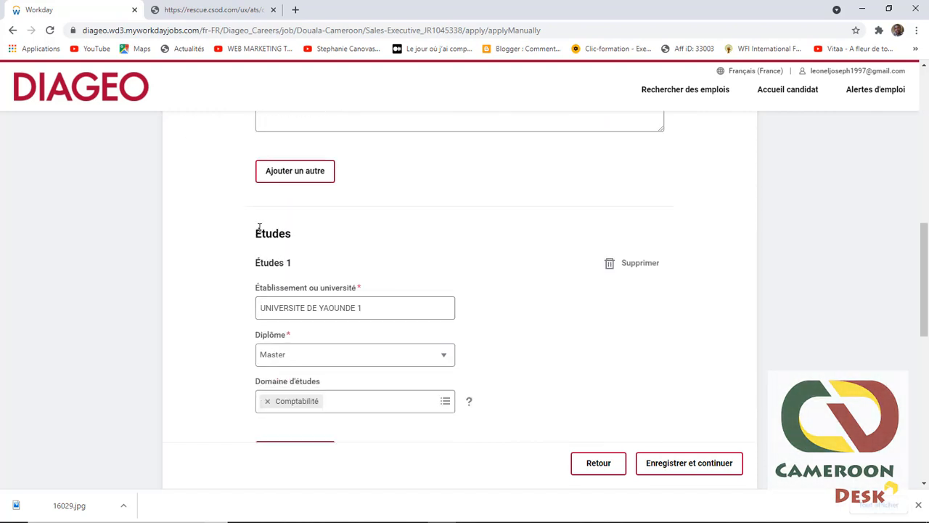
scroll(312, 218, "down", 1)
scroll(344, 251, "down", 2)
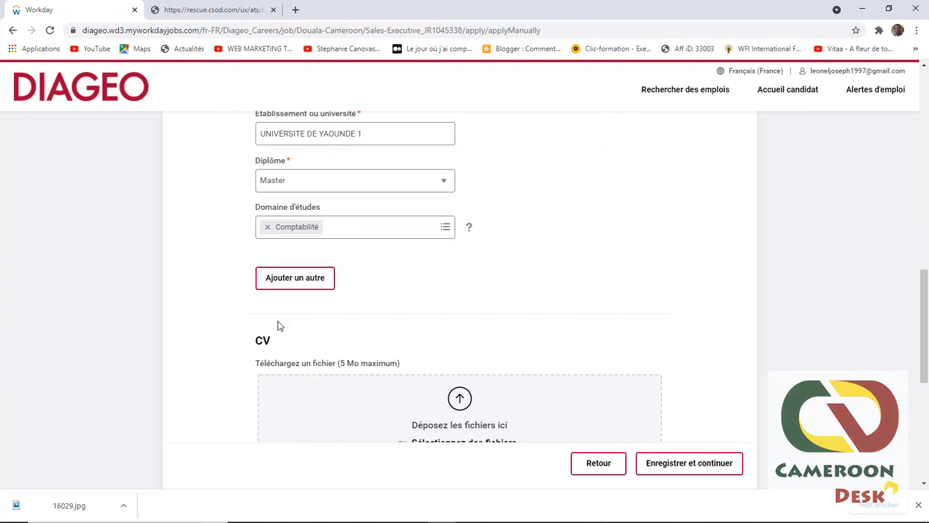
scroll(365, 353, "down", 3)
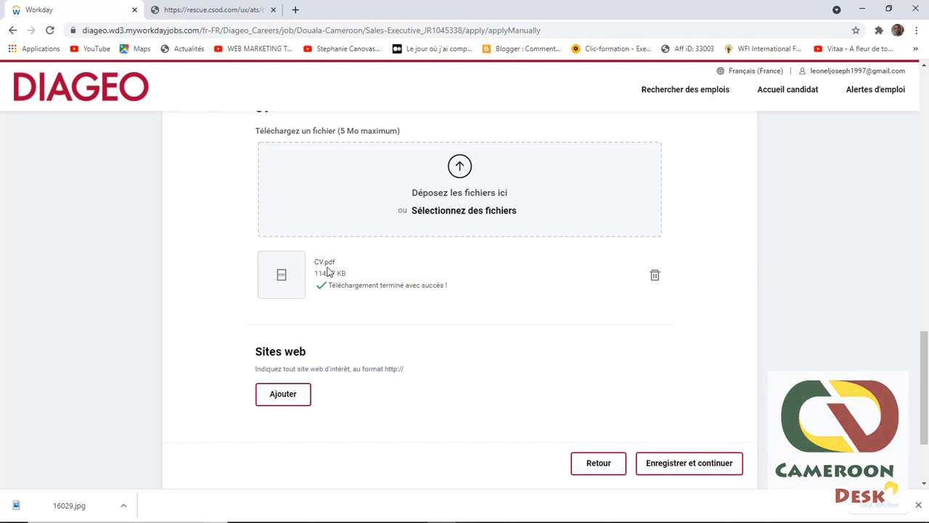
left_click(686, 466)
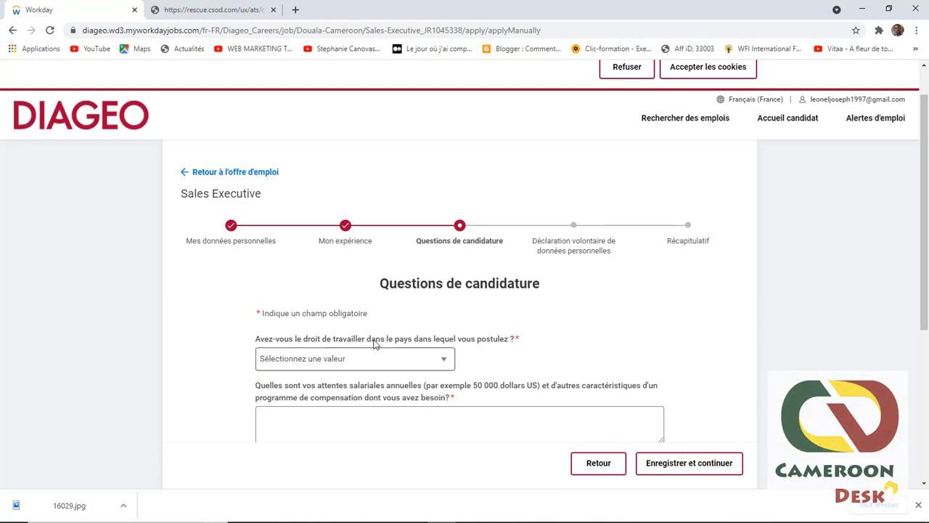
Step: Answer the right-to-work question 'Oui - Je peux travailler pour une durée indéterminée sans aucune restriction'
left_click(432, 357)
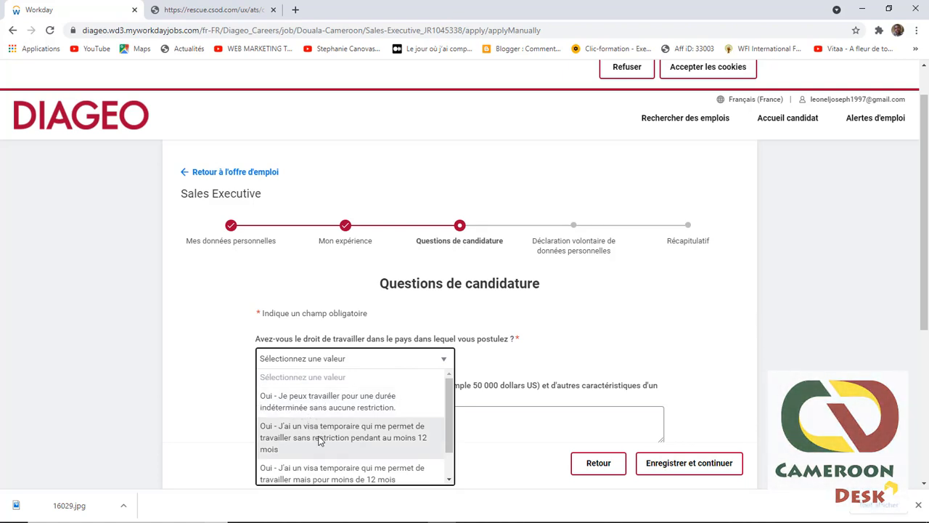
scroll(319, 442, "down", 1)
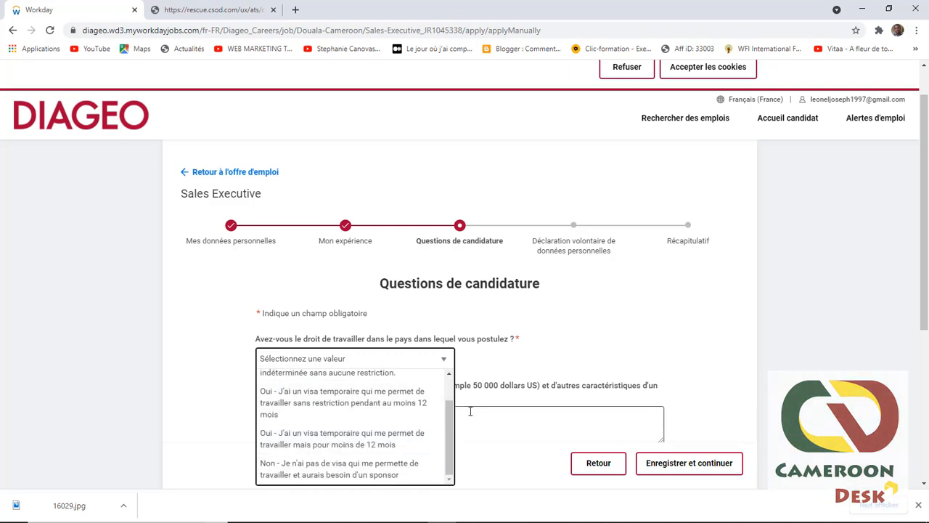
scroll(402, 425, "up", 1)
left_click(324, 408)
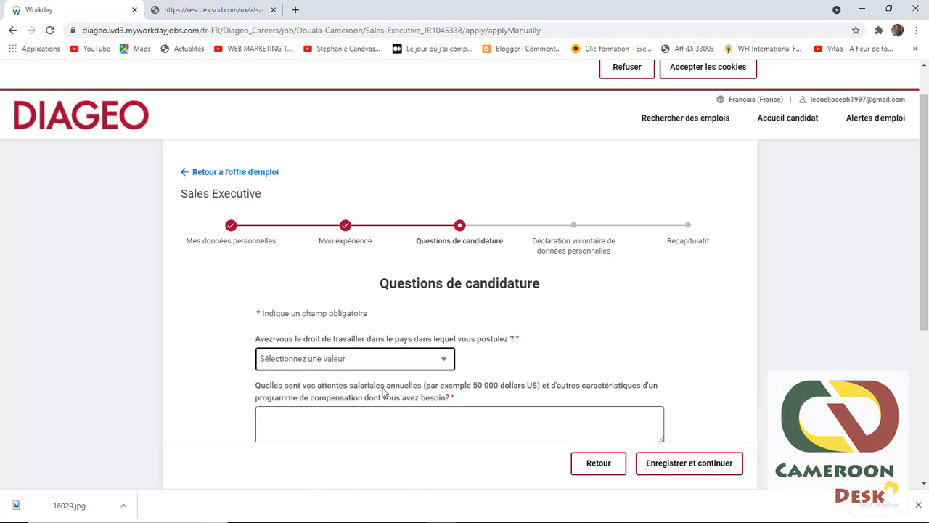
scroll(384, 389, "down", 2)
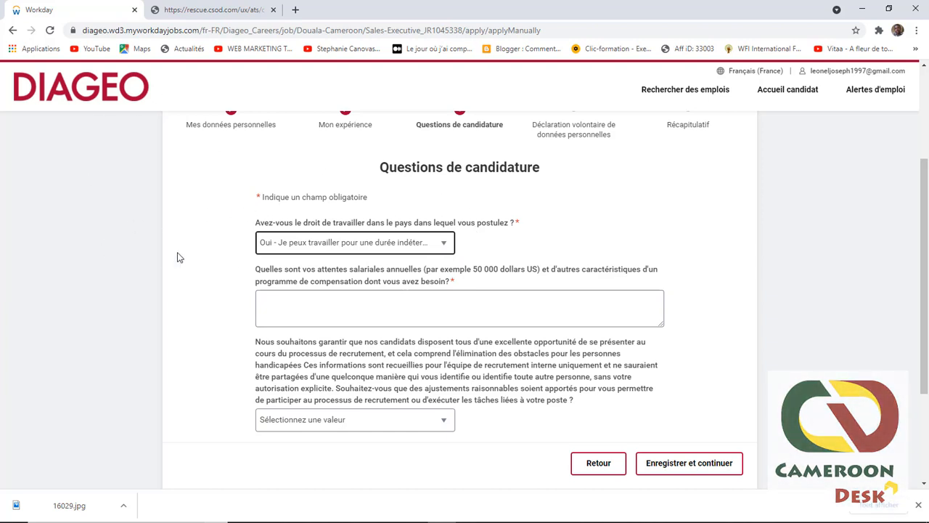
Step: Enter 400 000 FCFA as the annual salary expectation answer
left_click(277, 296)
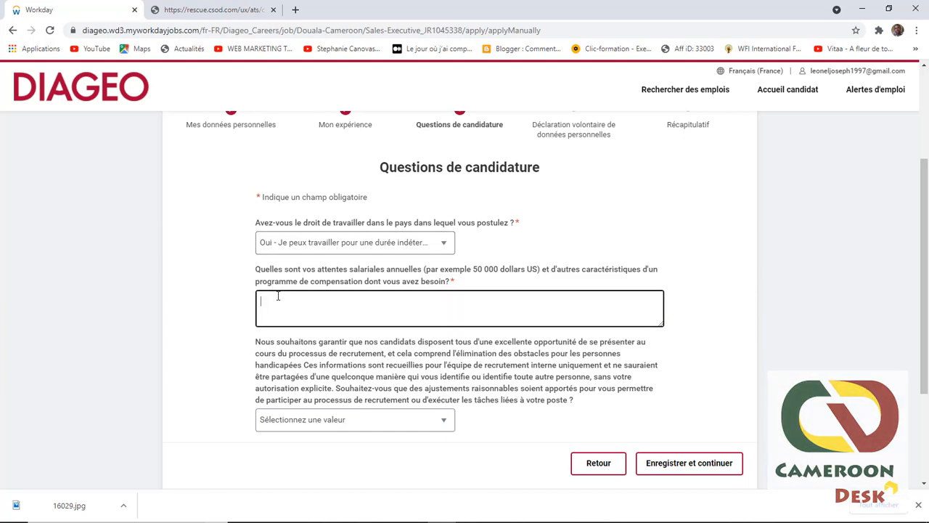
type("'àà")
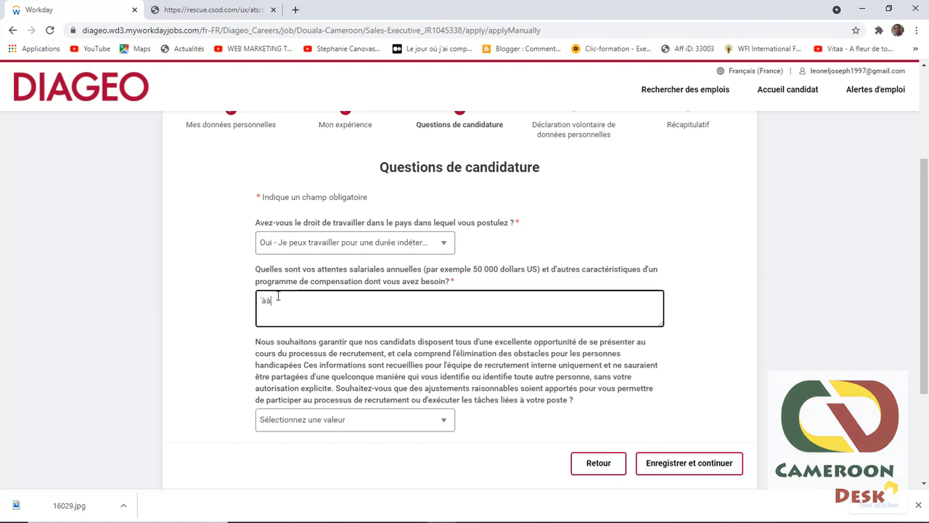
key("BackSpace")
key("BackSpace")
key("BackSpace")
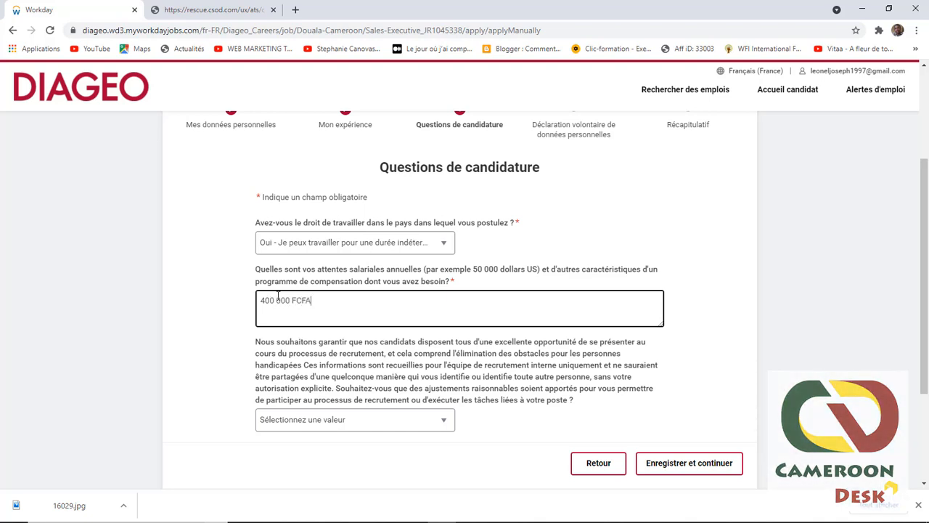
left_click(349, 420)
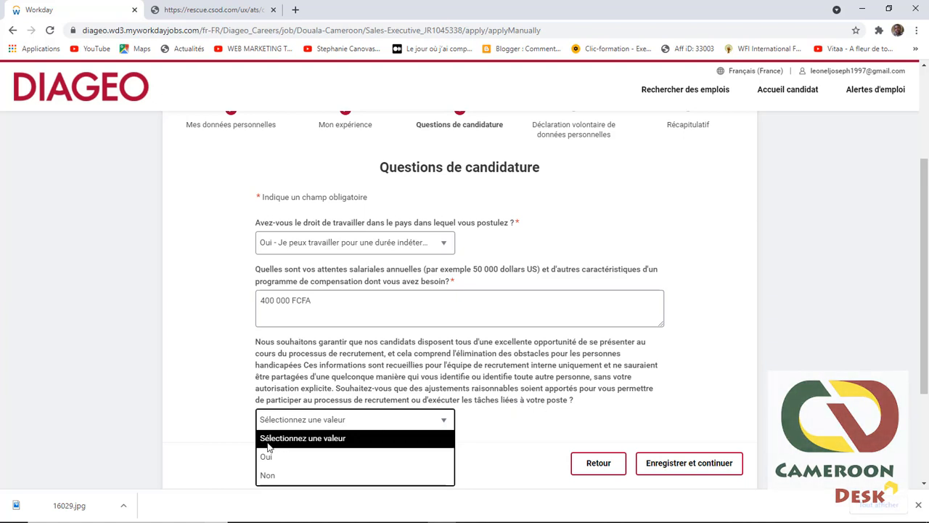
Step: Answer Oui to the reasonable-adjustments question and save the application questions
left_click(270, 457)
scroll(548, 376, "down", 2)
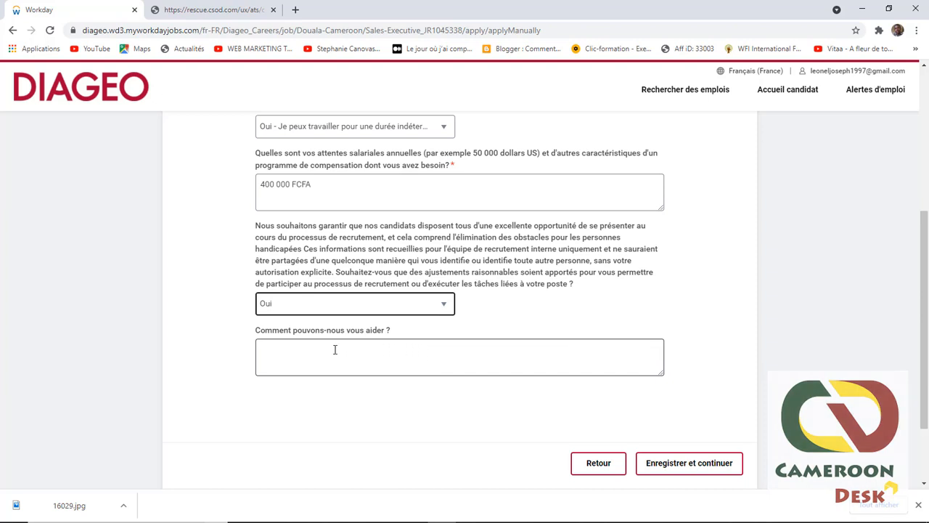
left_click(682, 464)
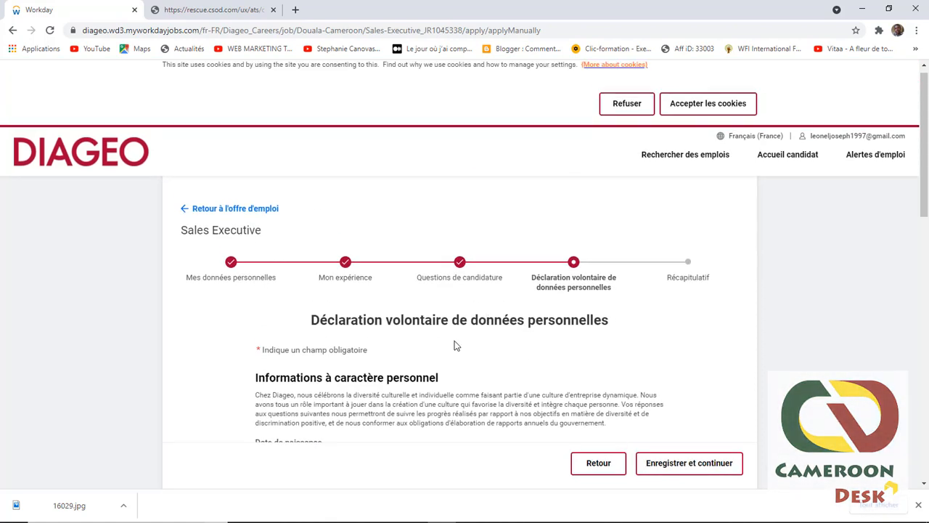
Step: Set the citizenship to Cameroun
scroll(456, 345, "down", 4)
left_click(295, 232)
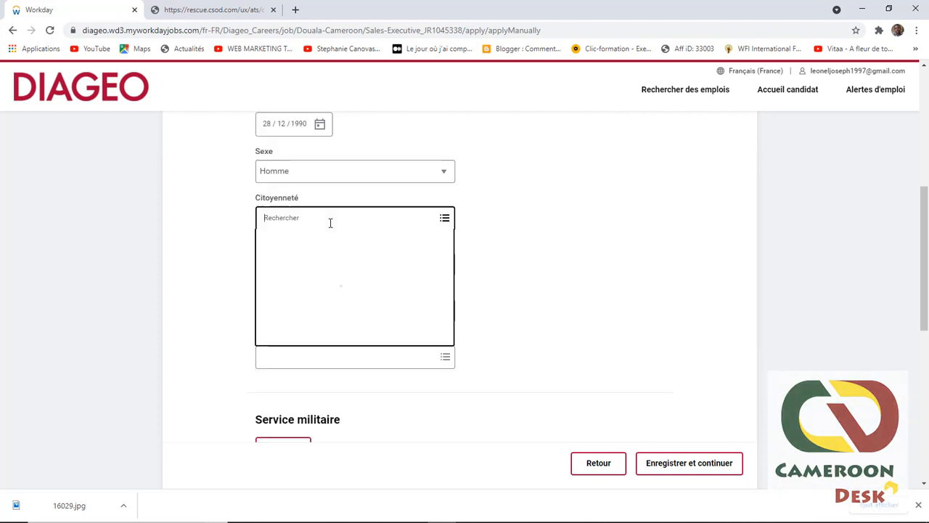
left_click(493, 220)
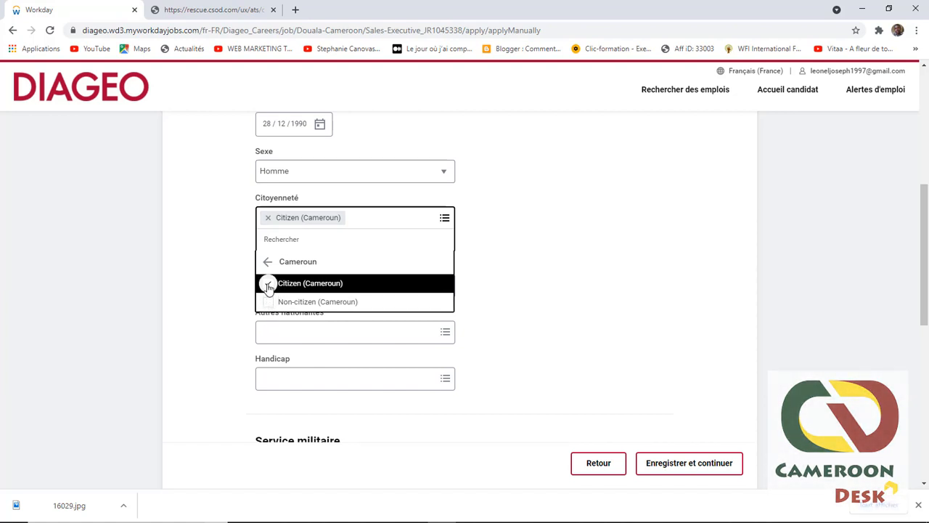
left_click(530, 261)
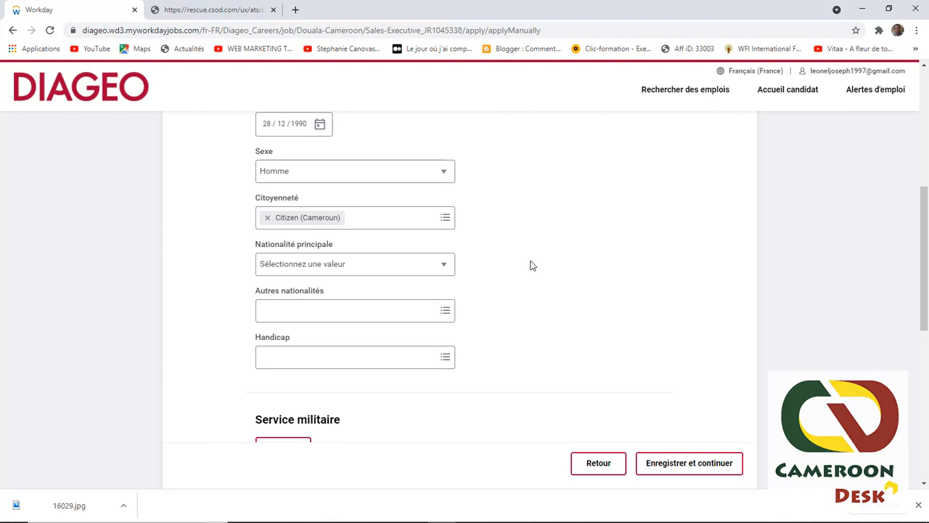
Step: Choose Cameroun as the main nationality
left_click(299, 265)
scroll(294, 341, "down", 3)
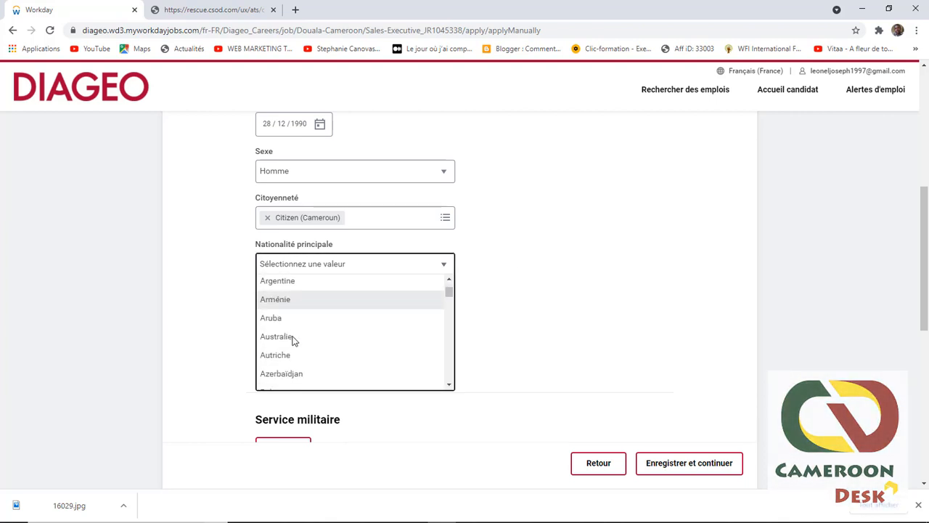
scroll(292, 341, "down", 6)
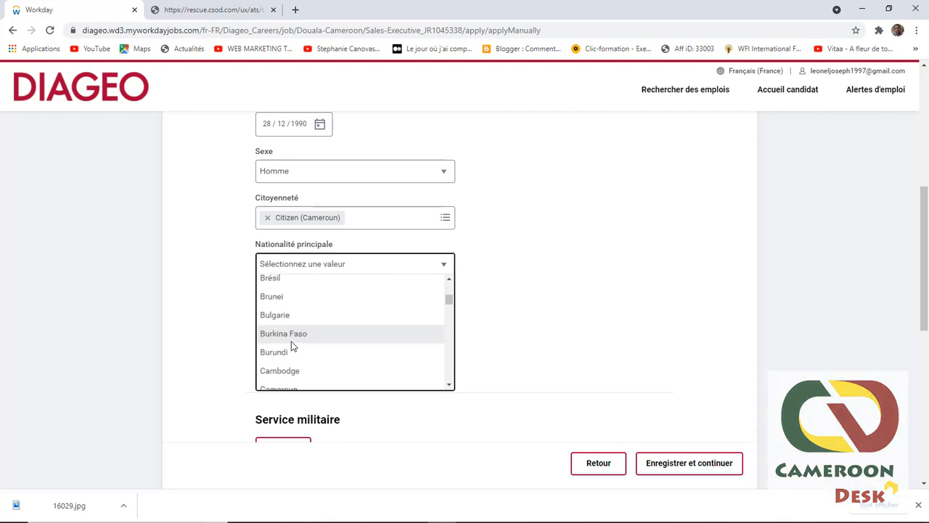
scroll(291, 343, "down", 2)
scroll(291, 339, "up", 2)
left_click(298, 331)
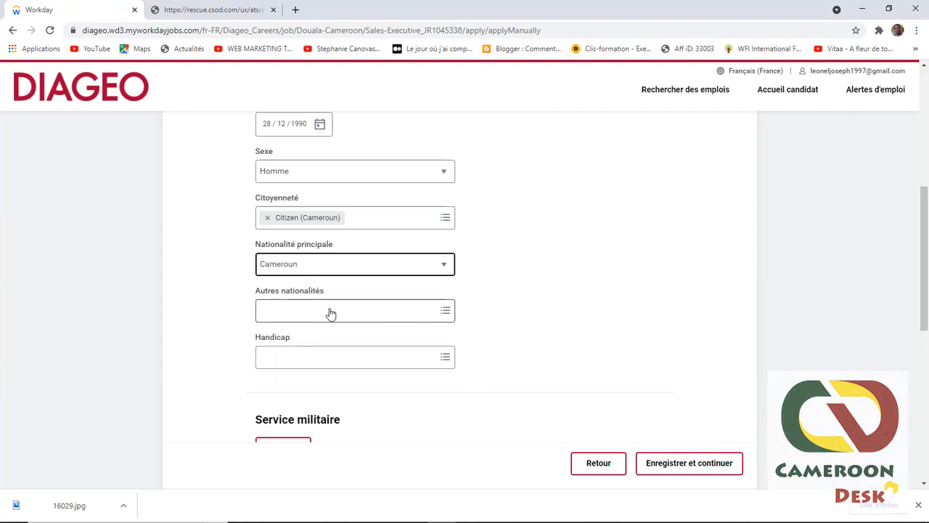
Step: Check the disability list, which offers no options, leaving it empty
left_click(419, 363)
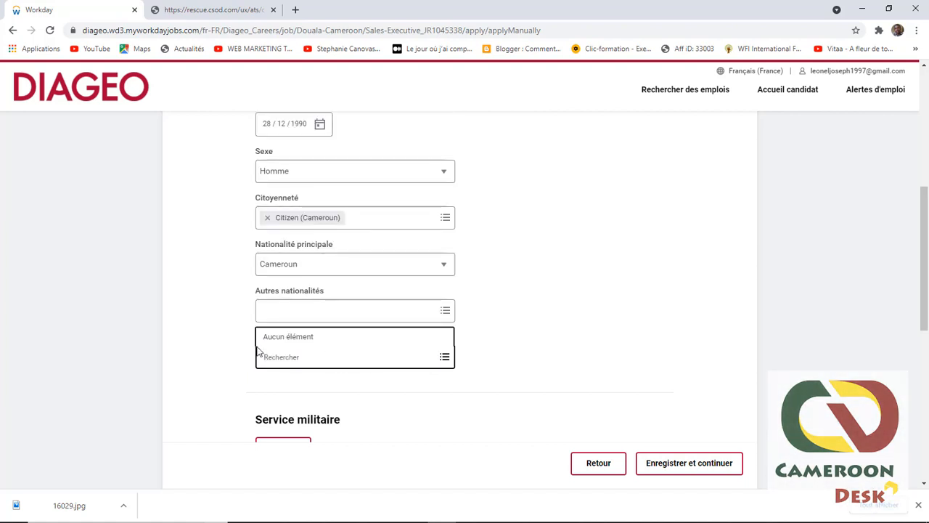
left_click(234, 353)
left_click(311, 353)
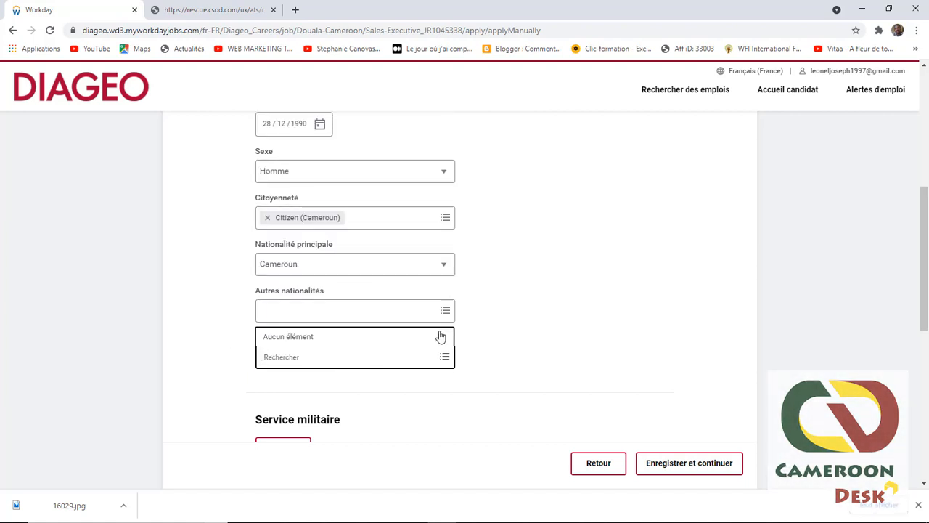
left_click(444, 357)
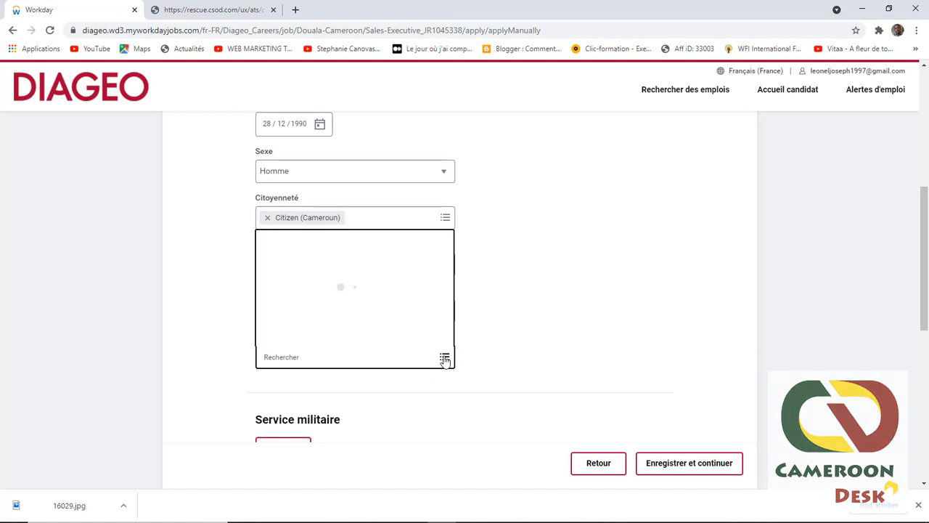
scroll(566, 340, "down", 3)
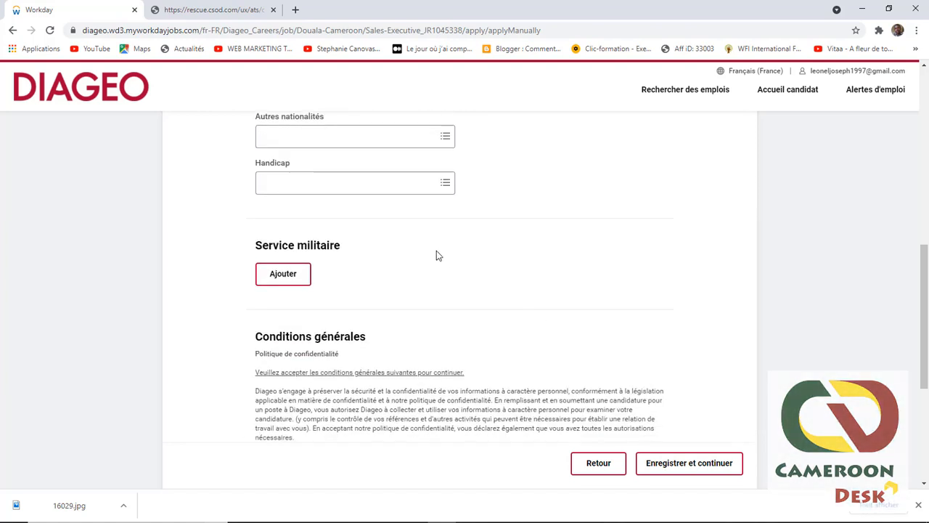
Step: Accept the Conditions générales consent to clear the required-field error and save the step
left_click(691, 465)
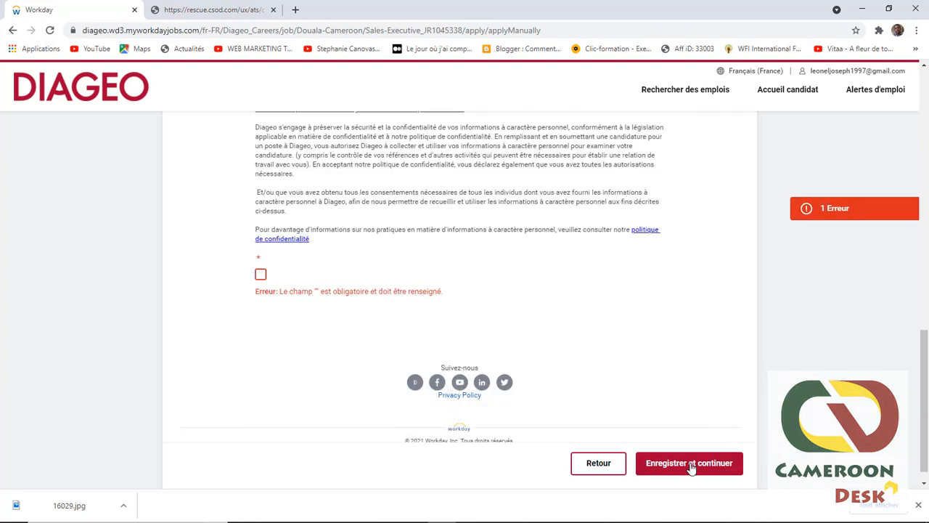
scroll(288, 279, "up", 3)
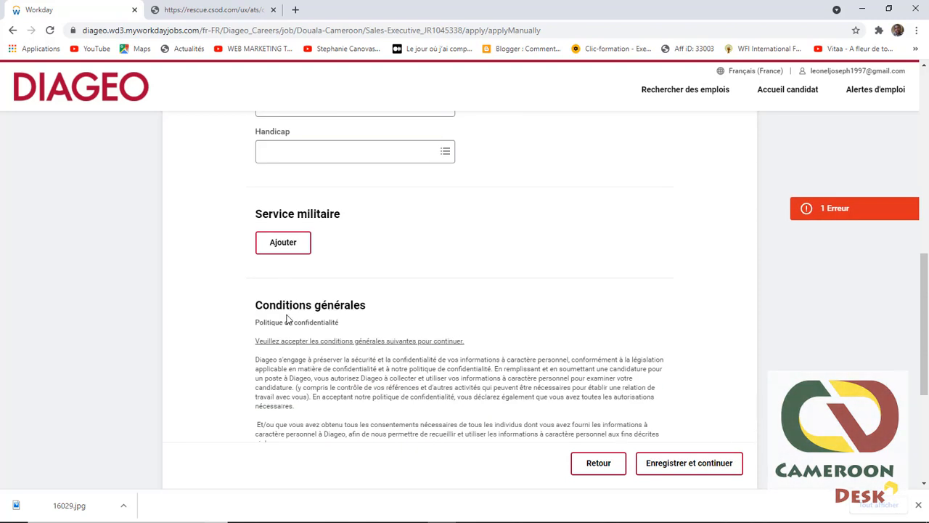
scroll(288, 319, "down", 2)
left_click(260, 392)
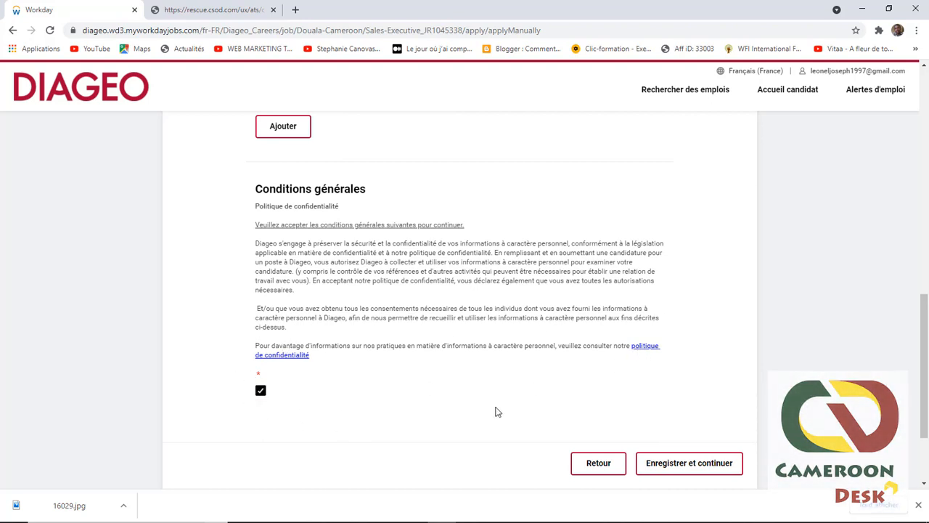
left_click(693, 469)
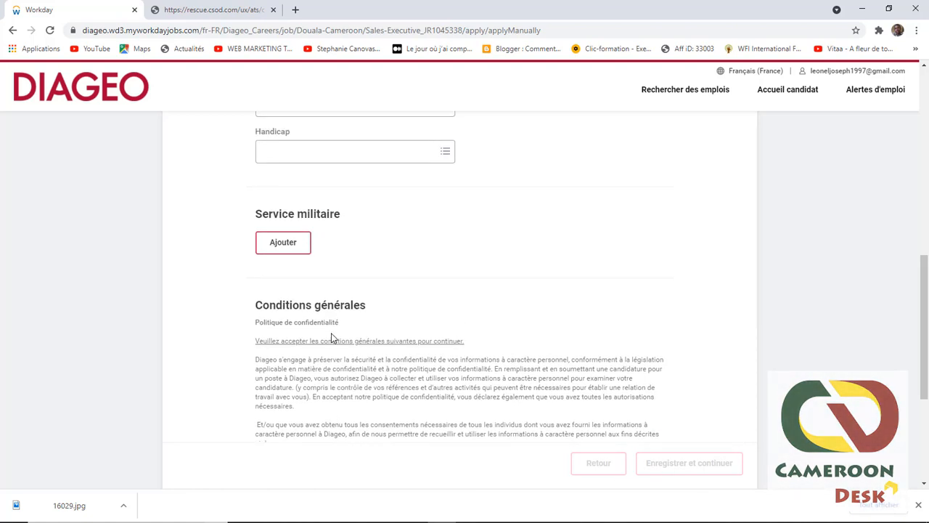
Step: Review the Récapitulatif page's personal data, experience, education, CV.pdf and answers, then return to top
scroll(334, 330, "down", 3)
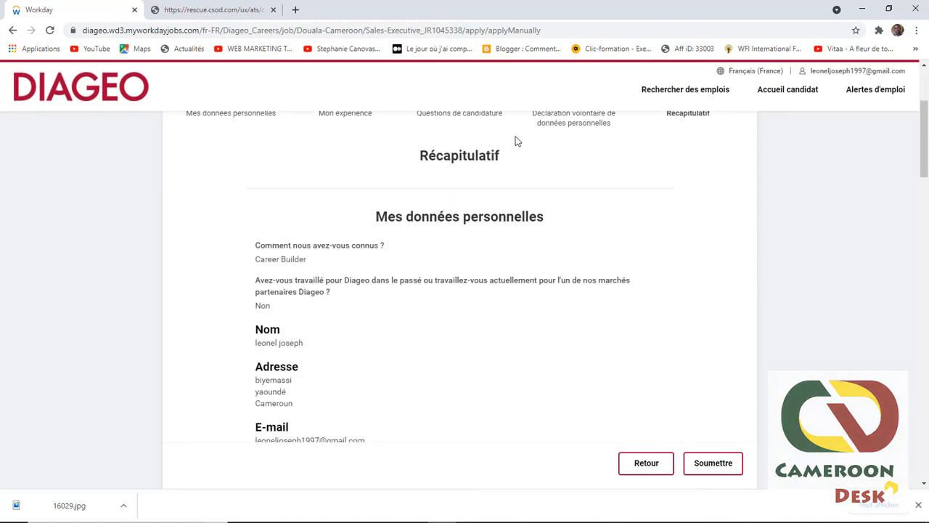
scroll(535, 214, "down", 2)
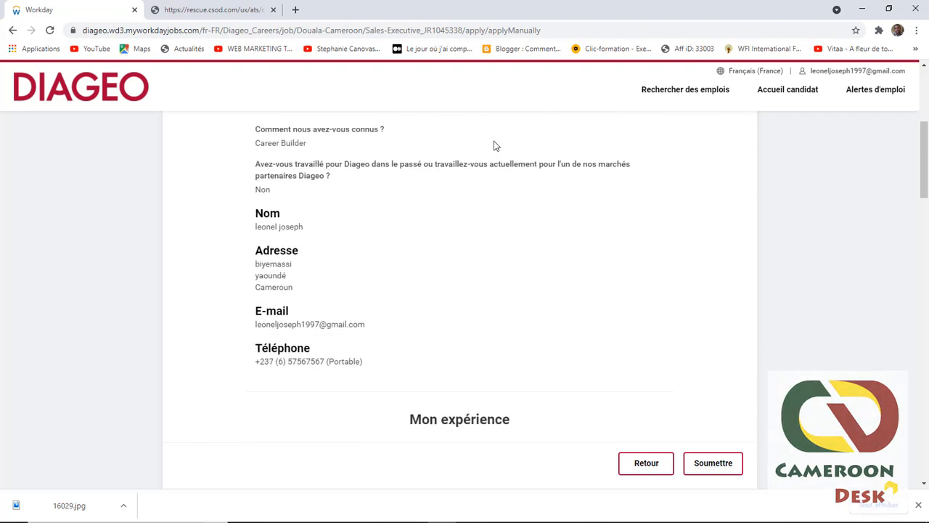
scroll(305, 272, "up", 1)
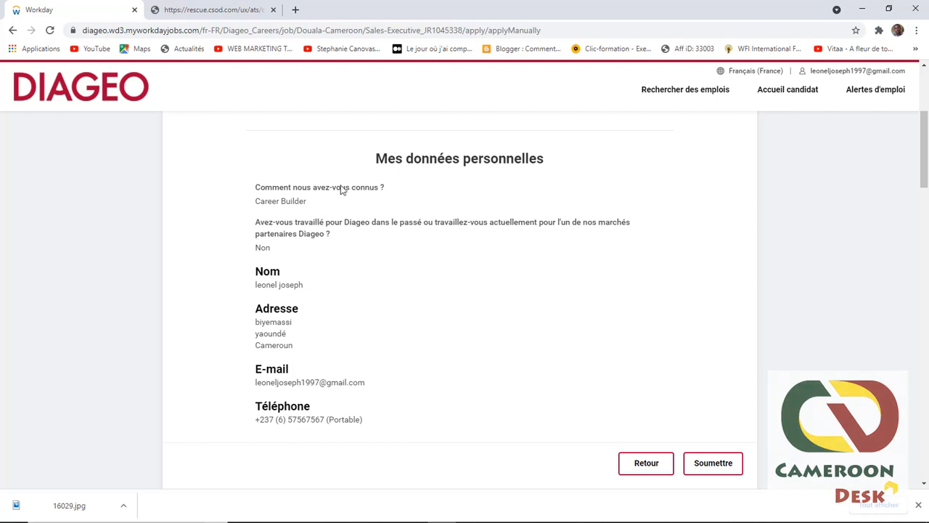
scroll(428, 210, "down", 4)
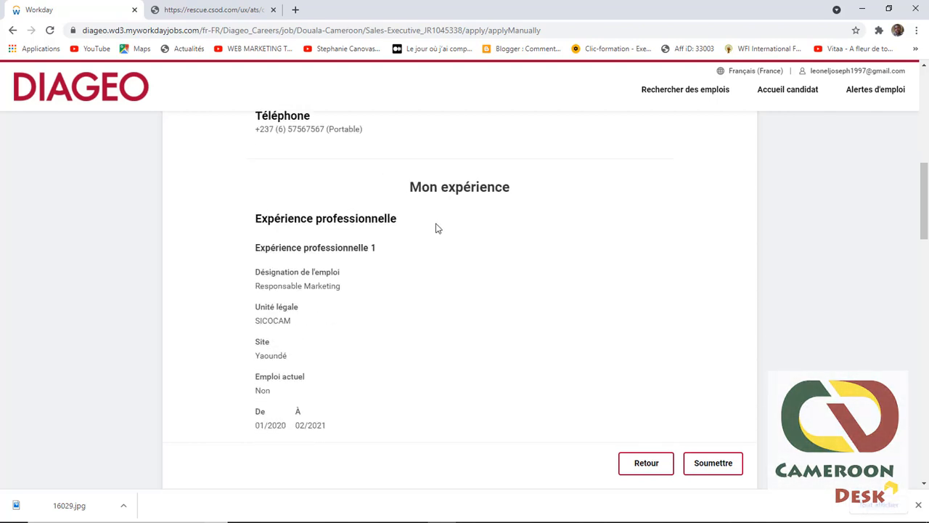
scroll(418, 211, "down", 4)
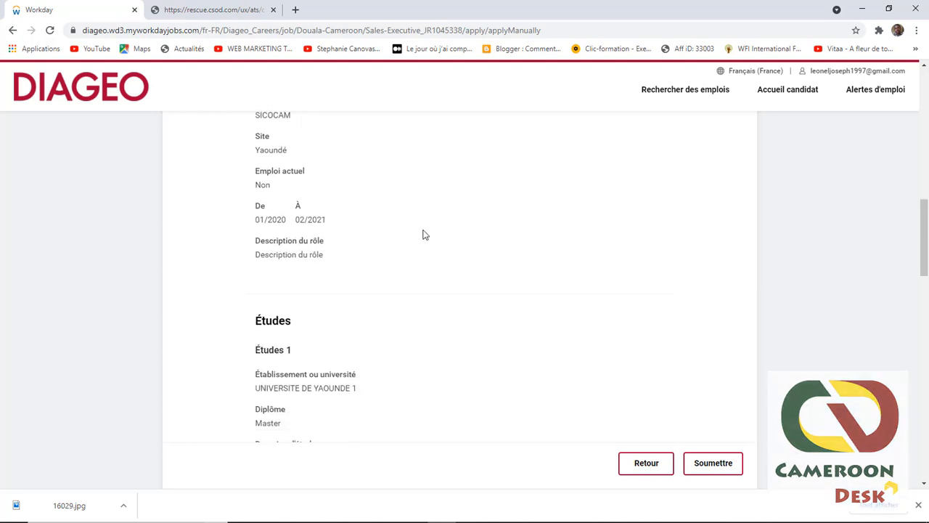
scroll(280, 274, "down", 3)
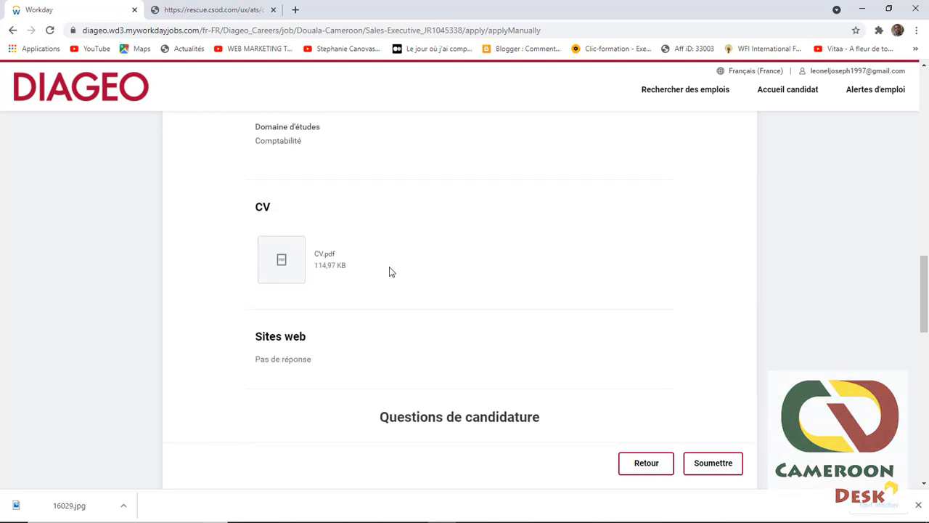
scroll(395, 283, "down", 3)
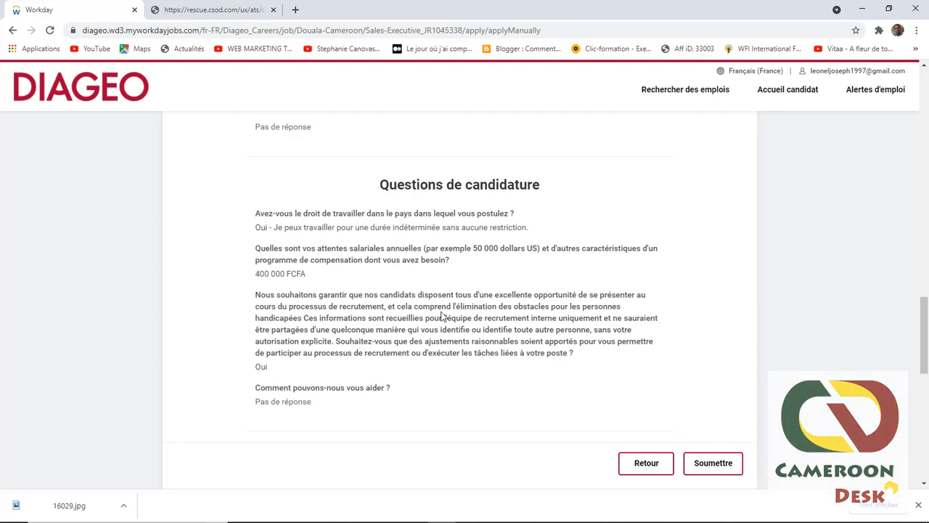
scroll(419, 303, "up", 8)
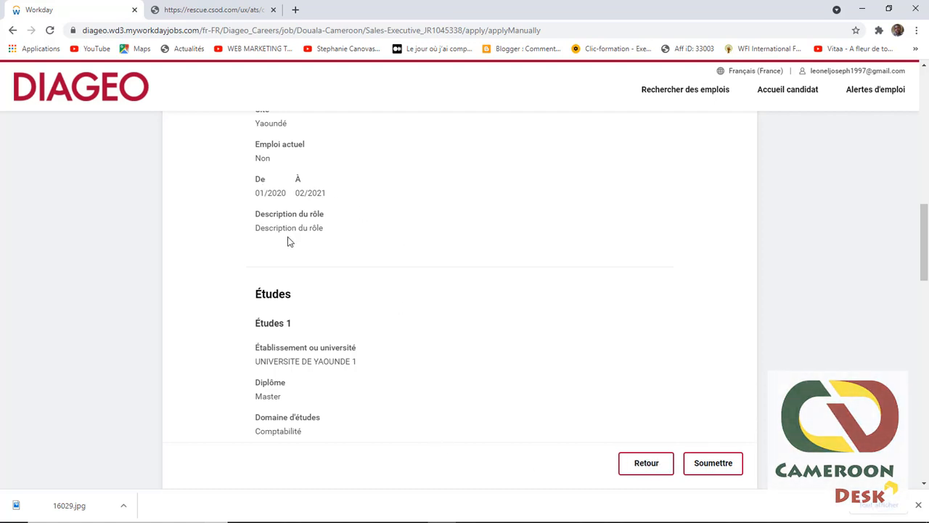
scroll(403, 327, "down", 3)
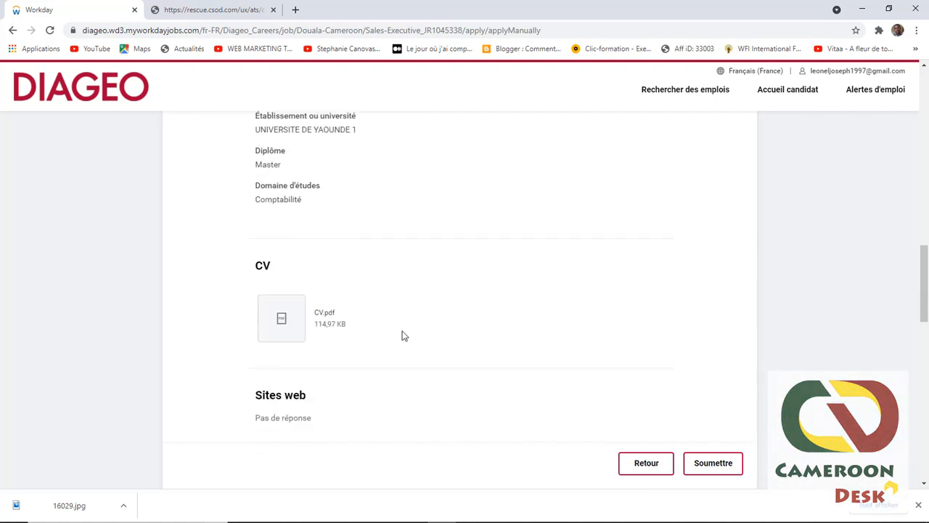
scroll(382, 346, "up", 5)
scroll(304, 176, "up", 3)
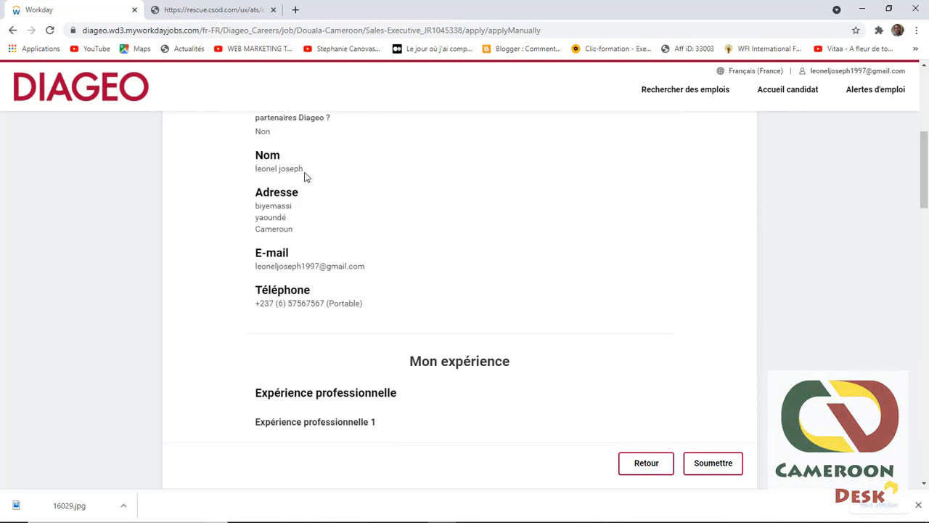
scroll(264, 233, "up", 3)
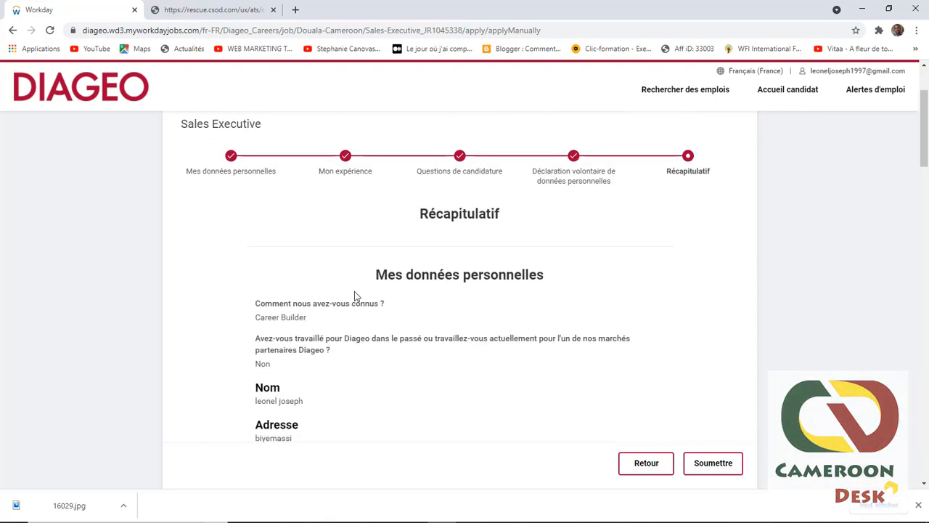